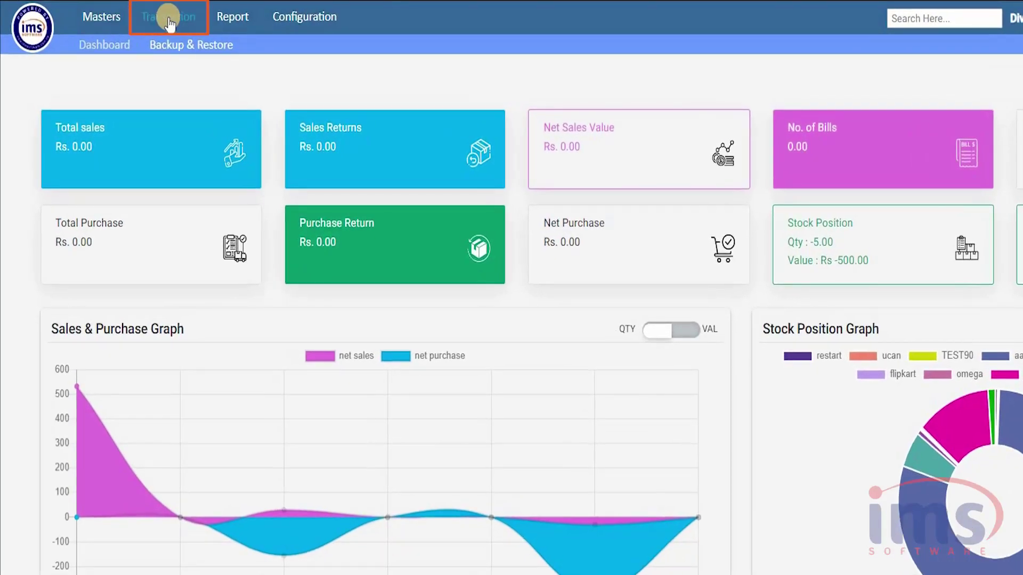
Step: Open a new Debit Note (Purchase Return) entry from the purchase transactions
left_click(136, 18)
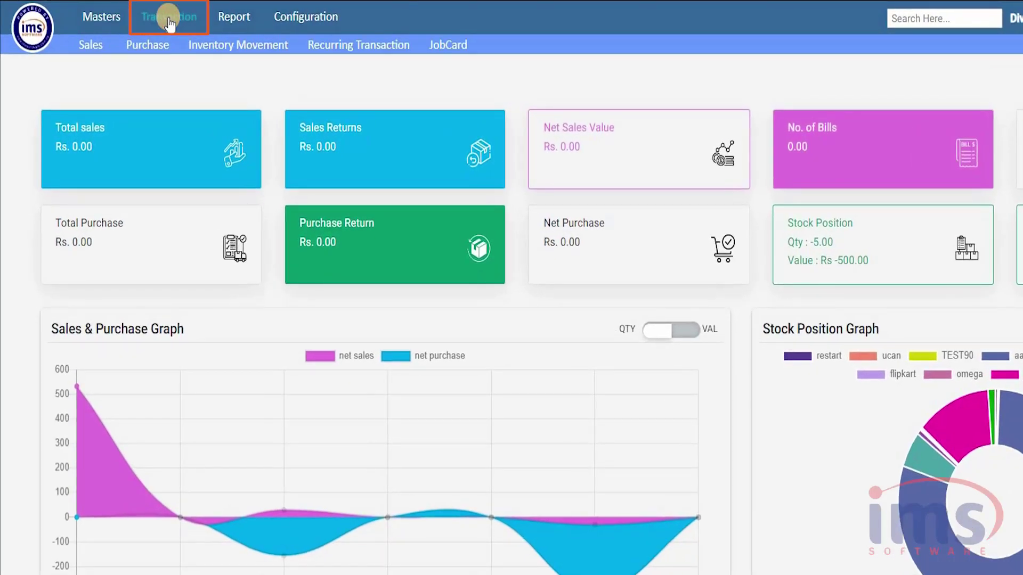
left_click(152, 45)
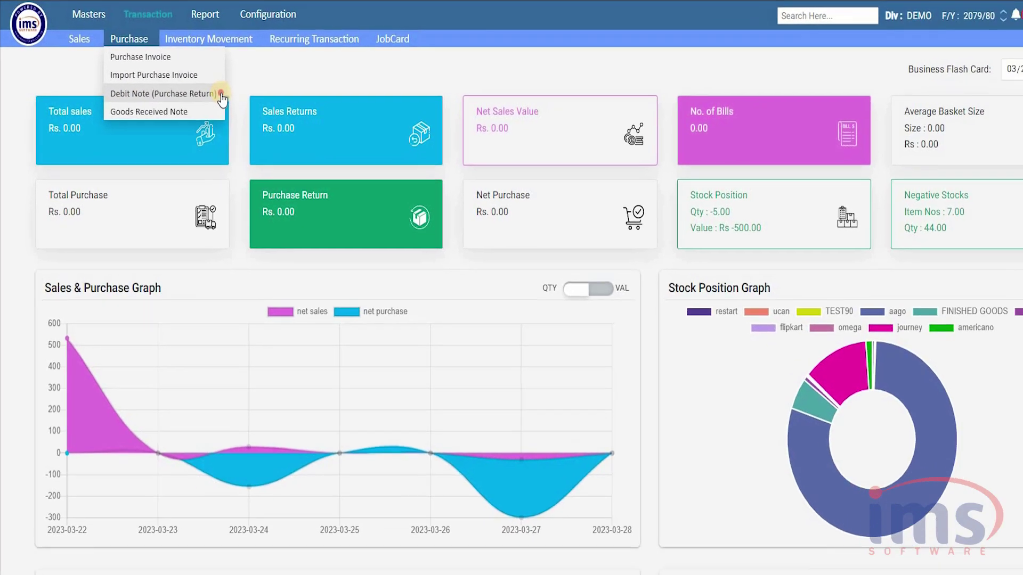
left_click(250, 110)
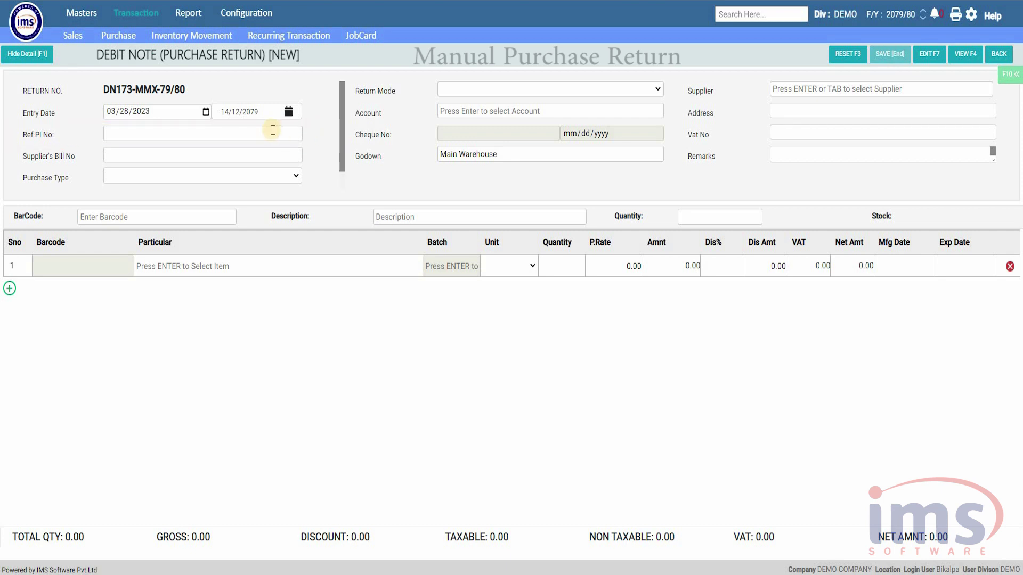
Step: Enter PI305 as the reference PI number and TI201 as the supplier's bill number
left_click(129, 133)
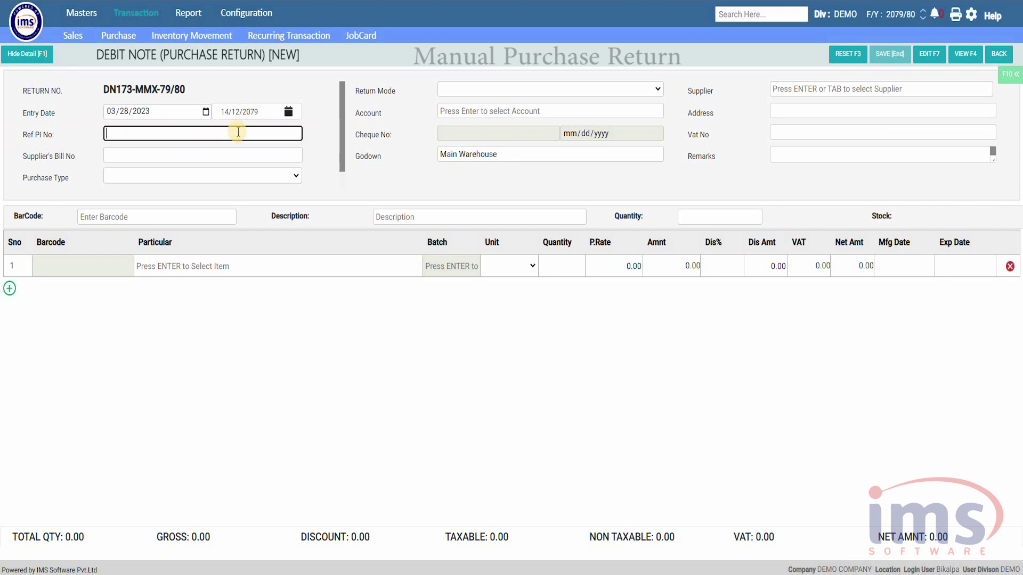
type("PI305")
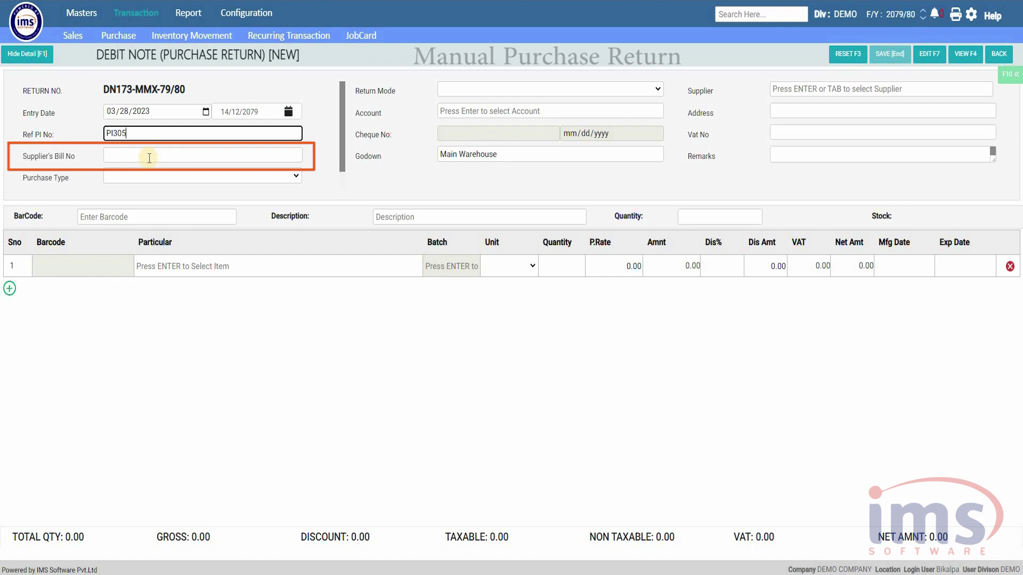
left_click(126, 155)
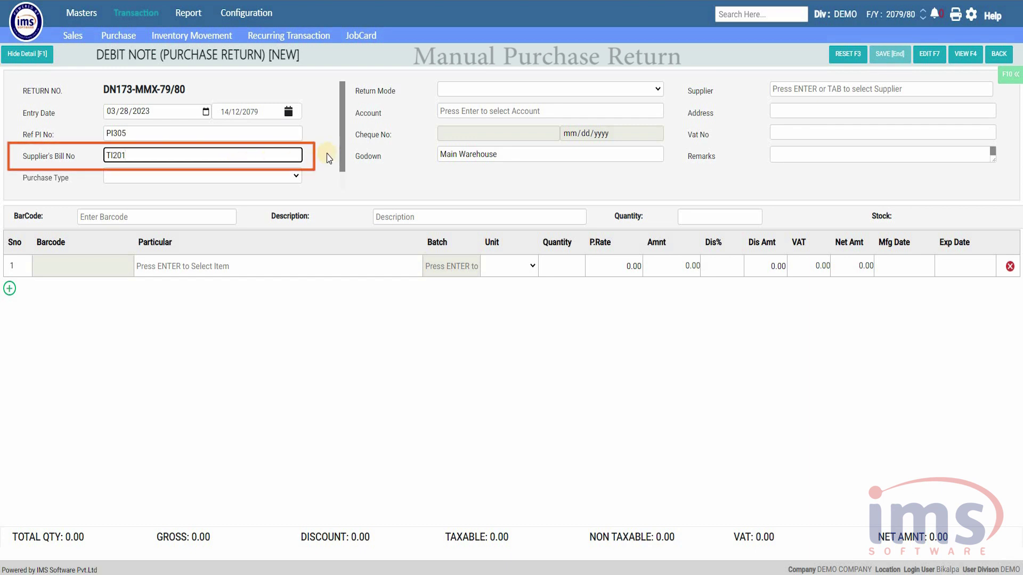
left_click(297, 178)
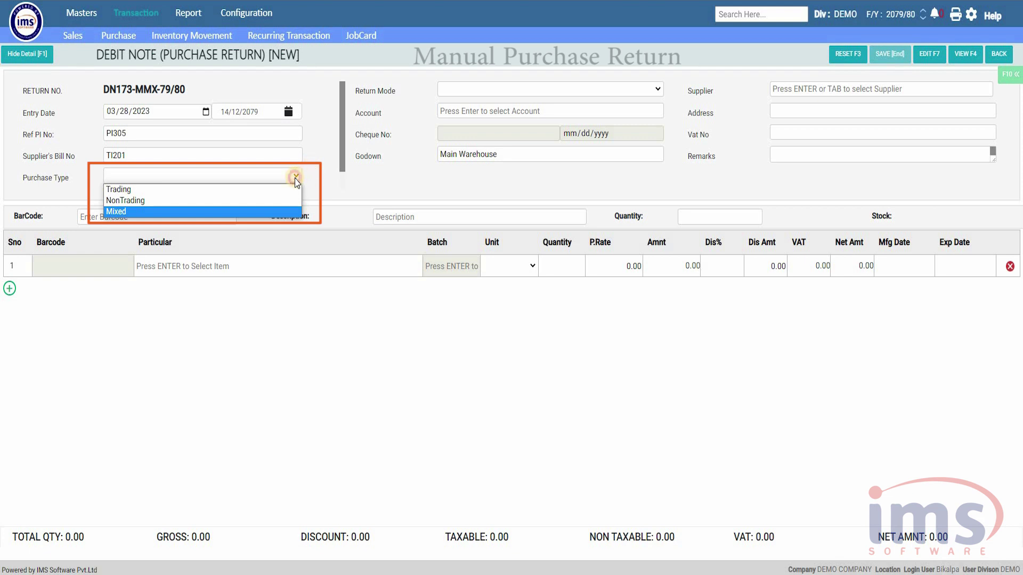
left_click(296, 177)
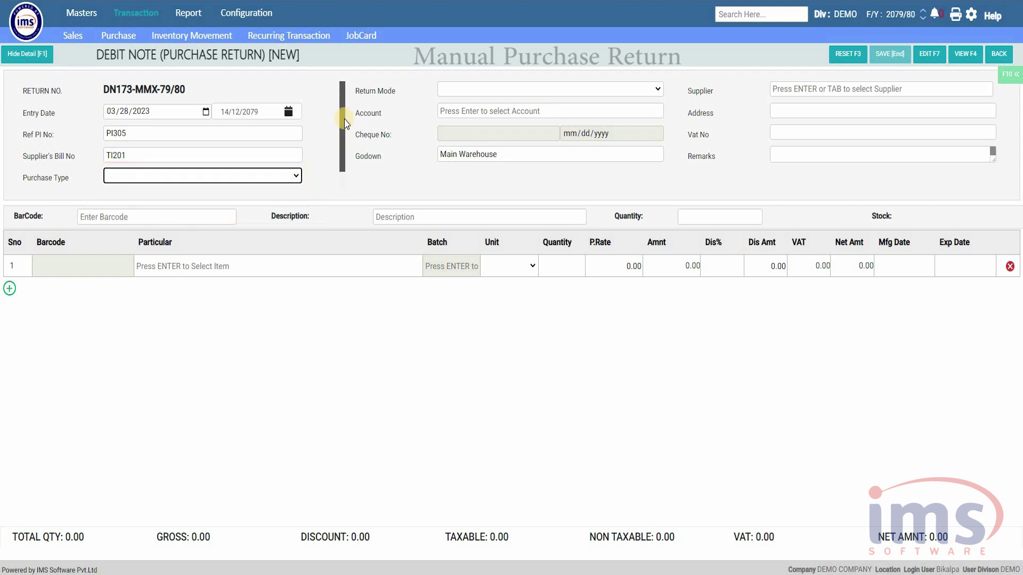
left_click_drag(343, 134, 344, 153)
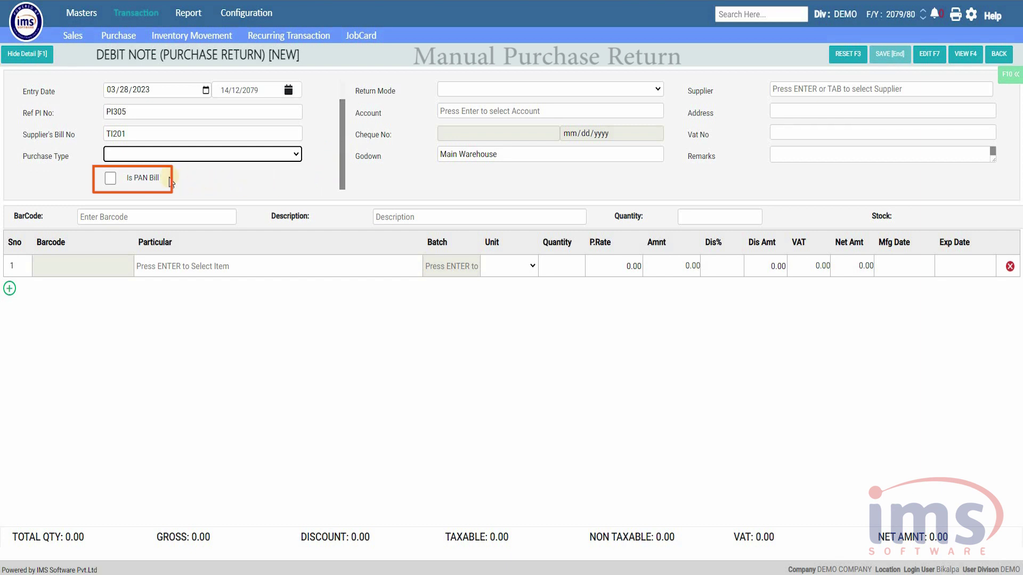
left_click(110, 180)
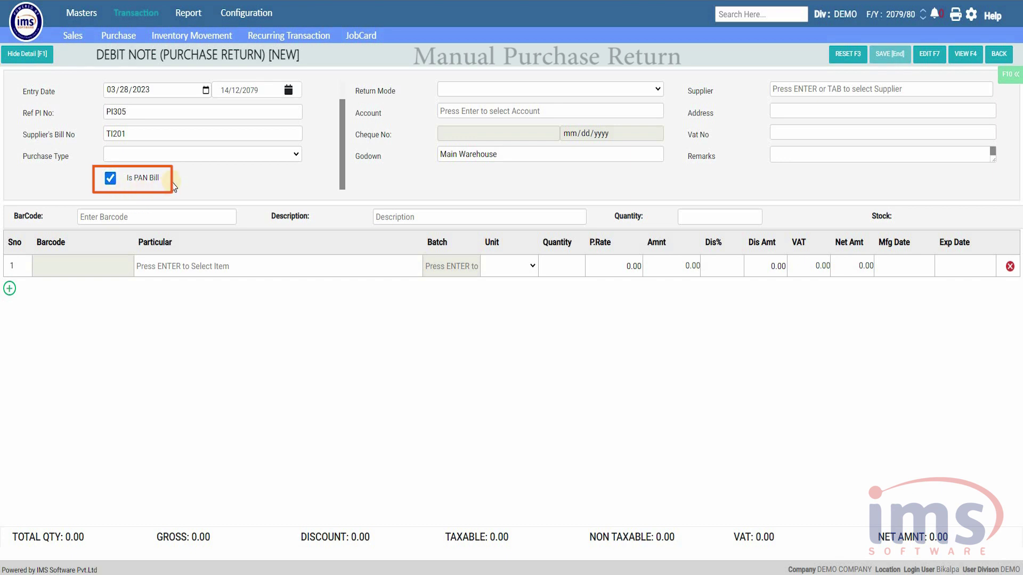
left_click(111, 181)
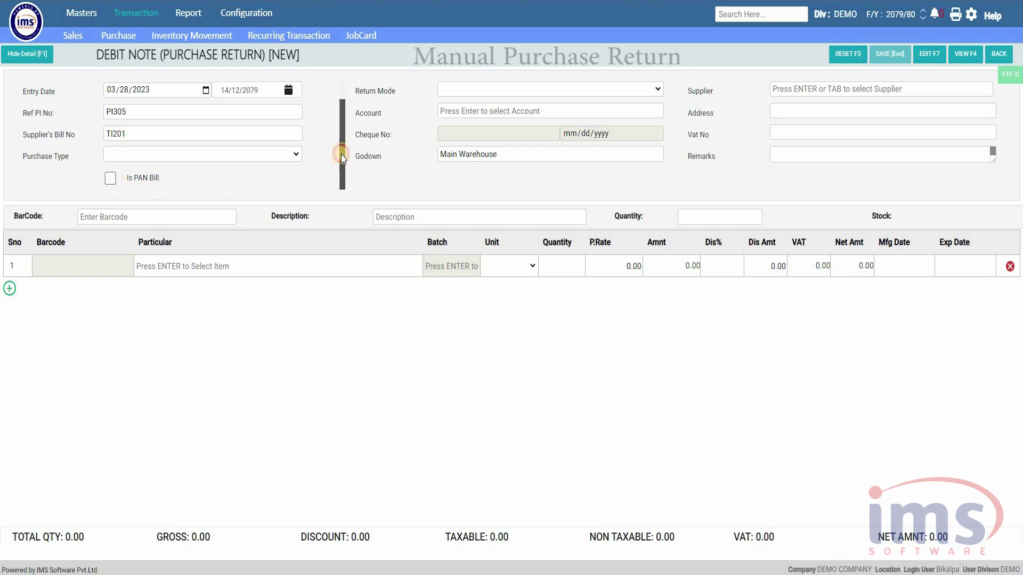
left_click_drag(339, 153, 337, 138)
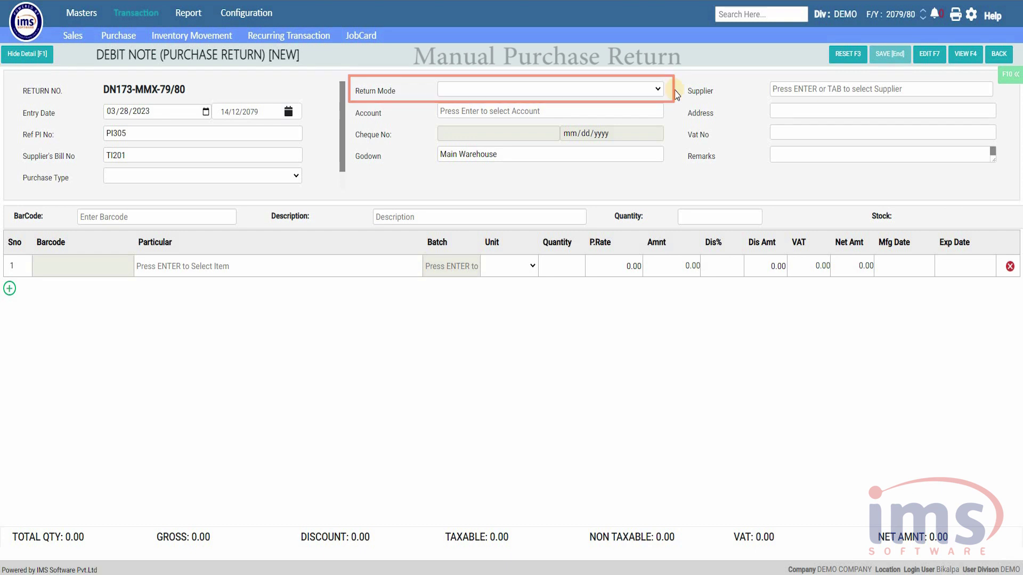
Step: Set the return mode to Cash and select CASH IN HAND A/C as the account
left_click(658, 89)
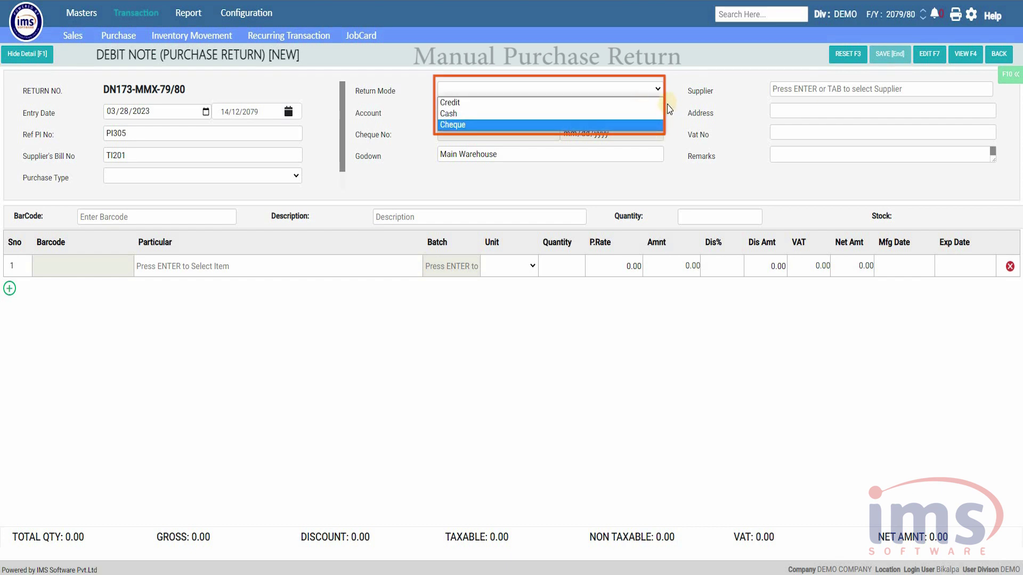
left_click(628, 120)
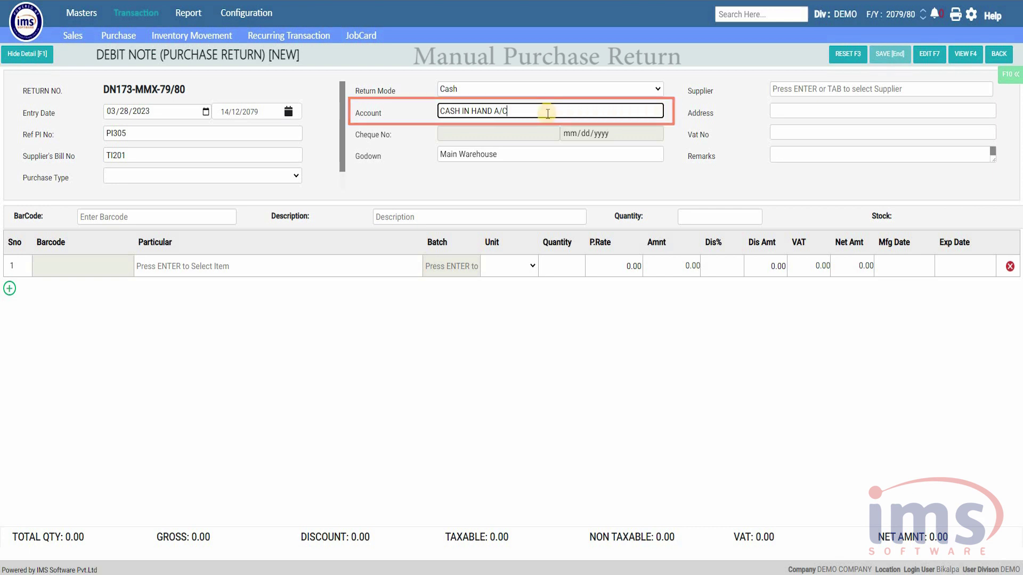
key("Return")
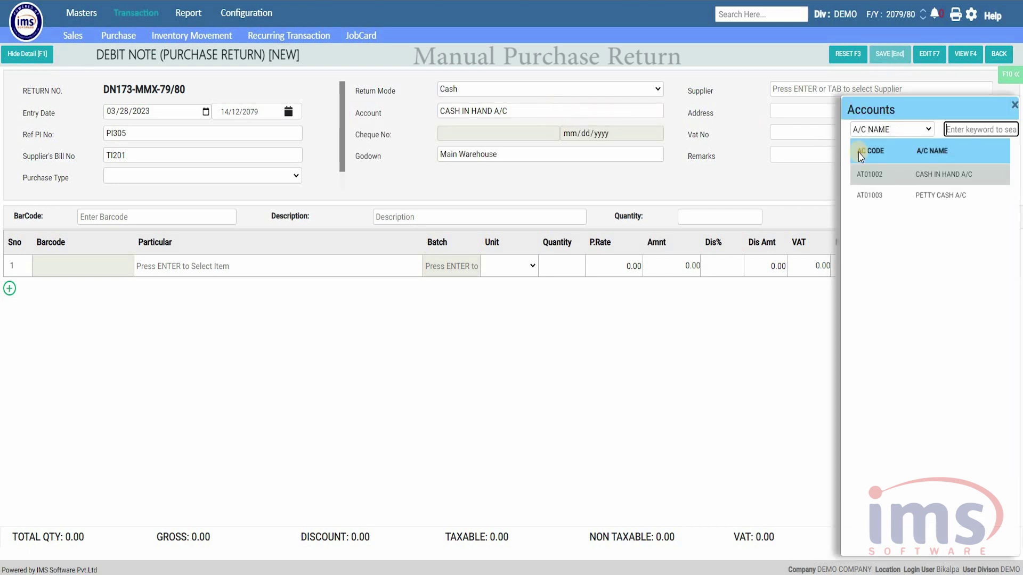
left_click(903, 184)
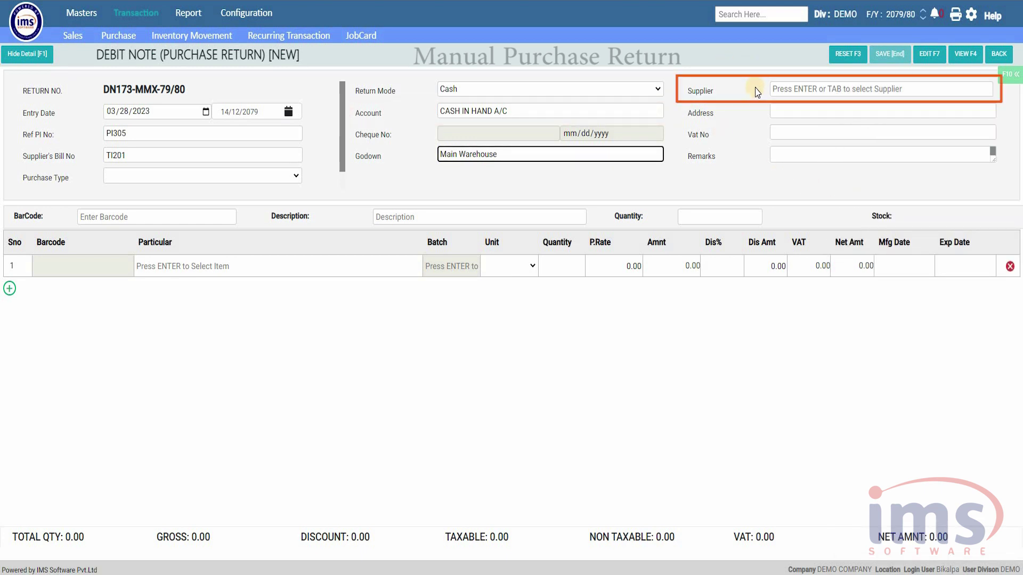
Step: Search the supplier list by name, select the supplier for the return, and choose Main Warehouse as the godown
left_click(779, 91)
key("Return")
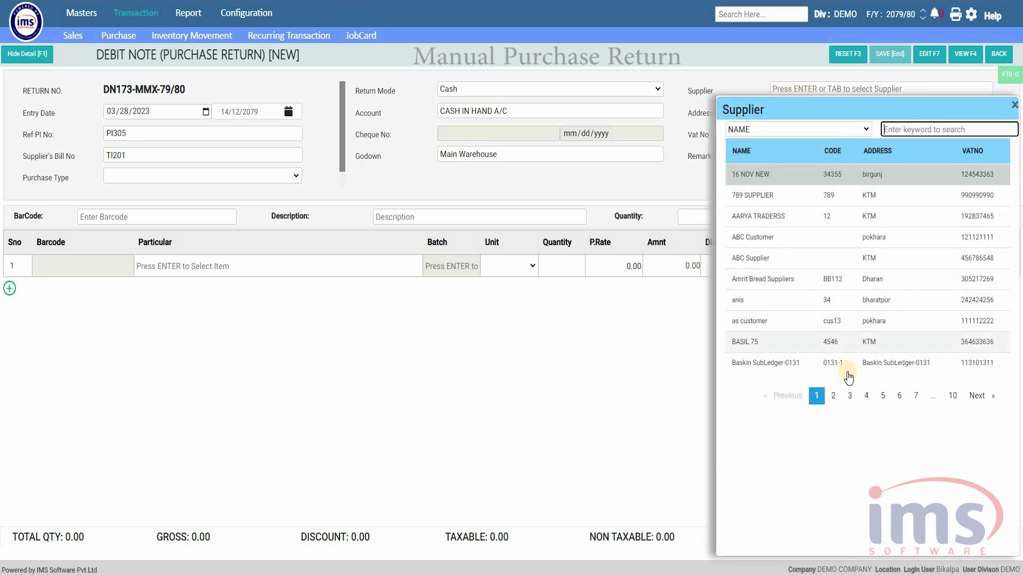
left_click(867, 130)
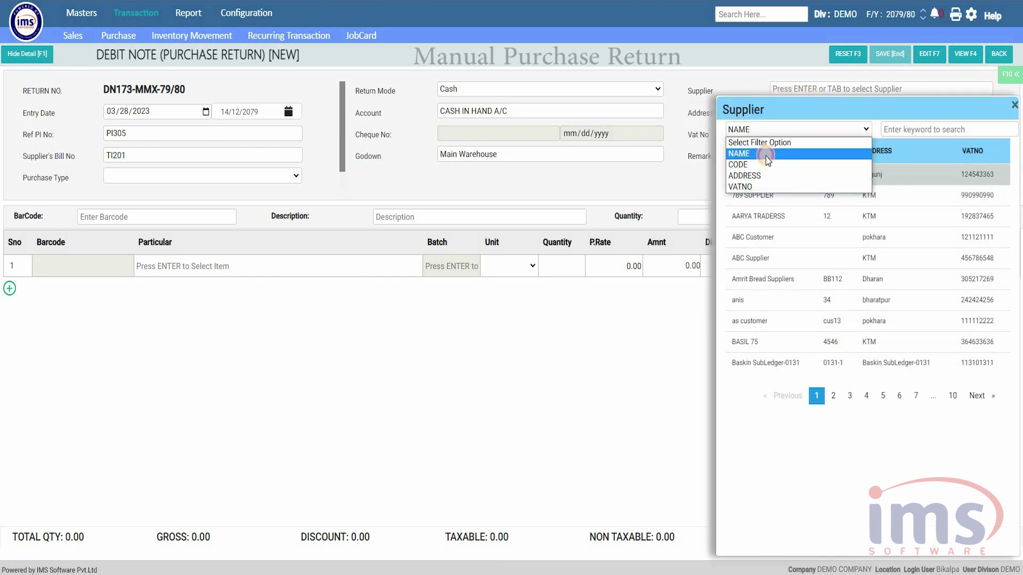
left_click(783, 136)
left_click(900, 127)
type("Bikal")
left_click(934, 174)
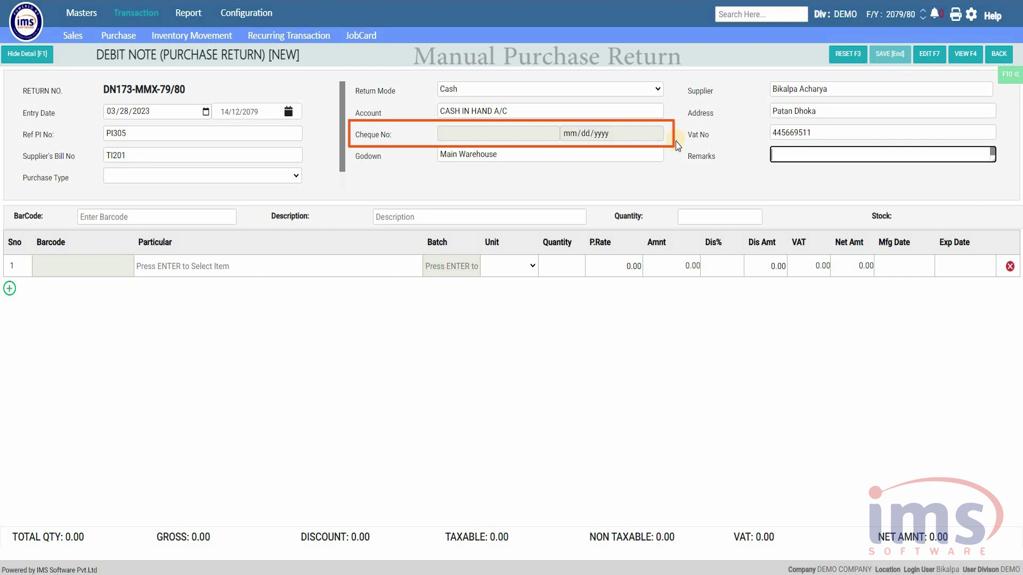
left_click(505, 156)
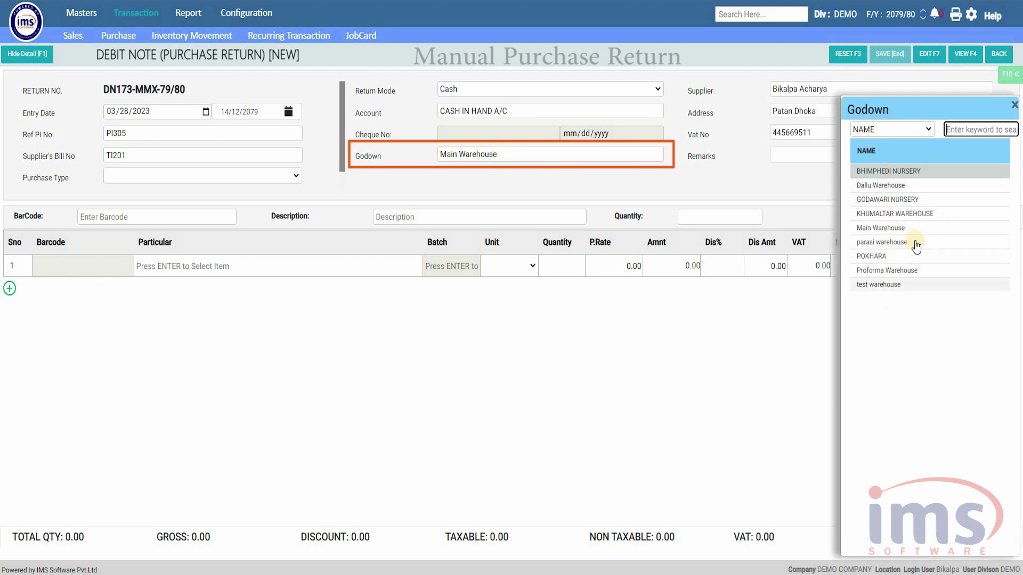
left_click(906, 228)
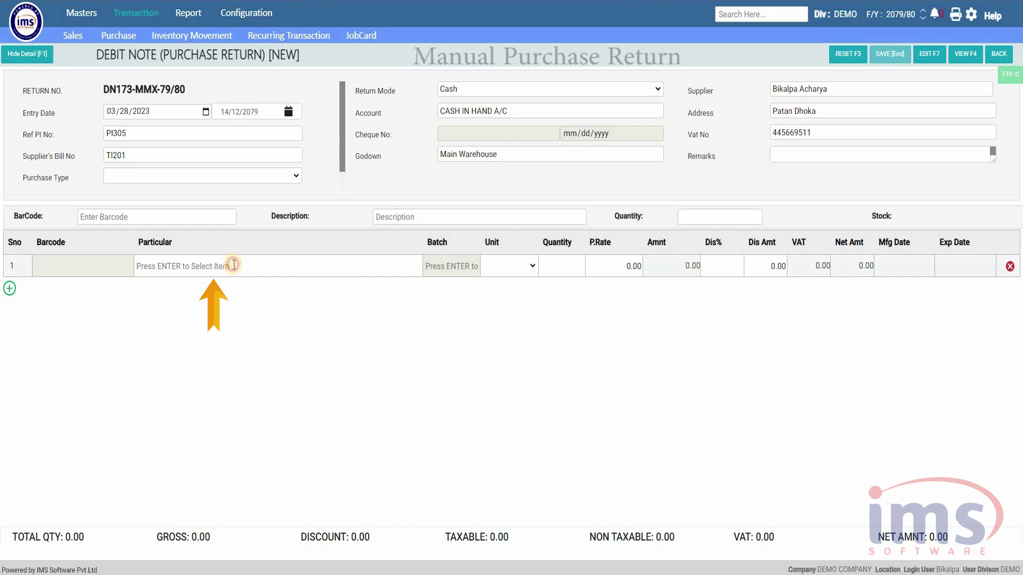
Step: Collapse the header details and add the product Set wet to the first row by searching for item code 13.1
key("F1")
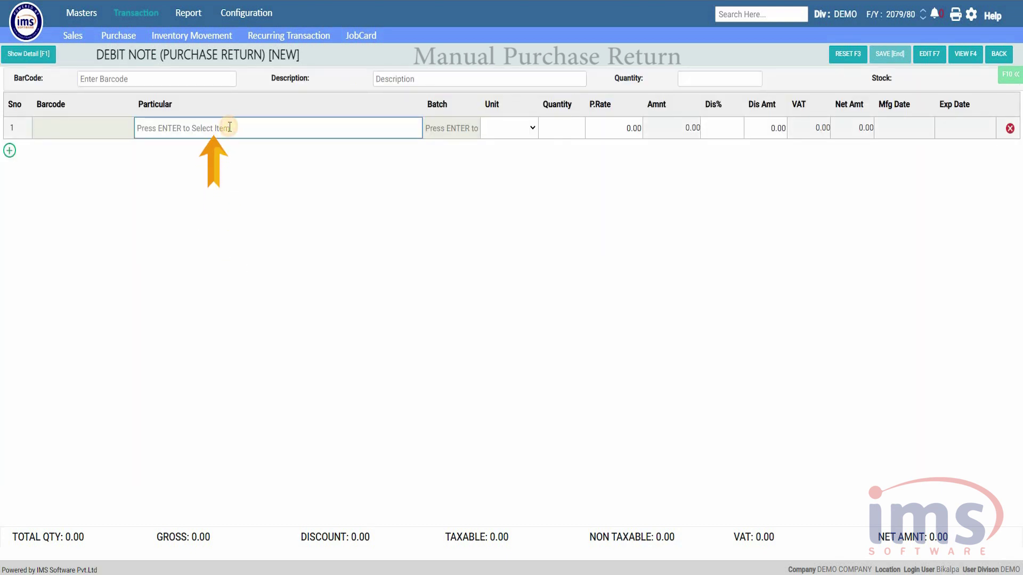
key("Return")
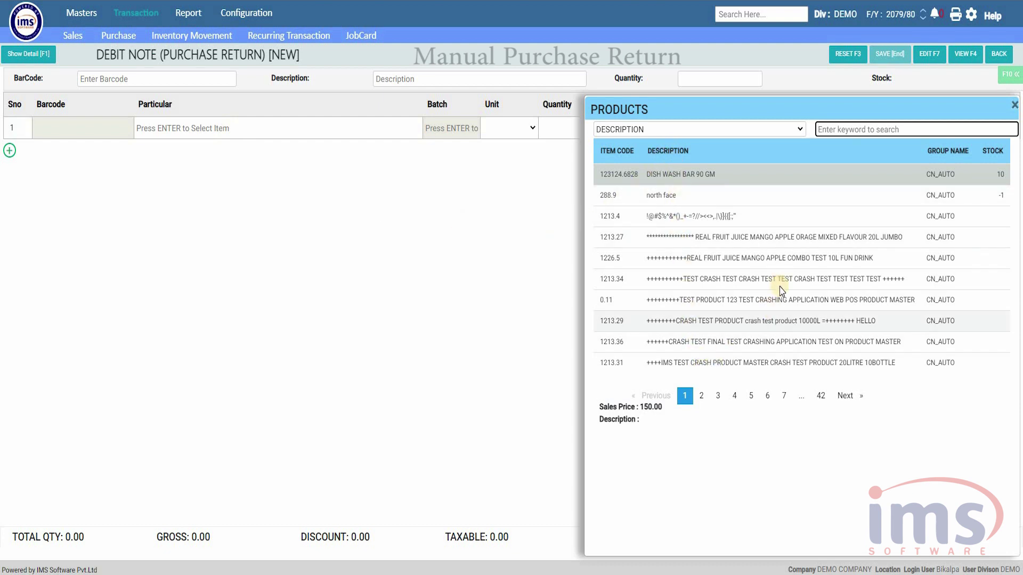
left_click(799, 130)
left_click(625, 154)
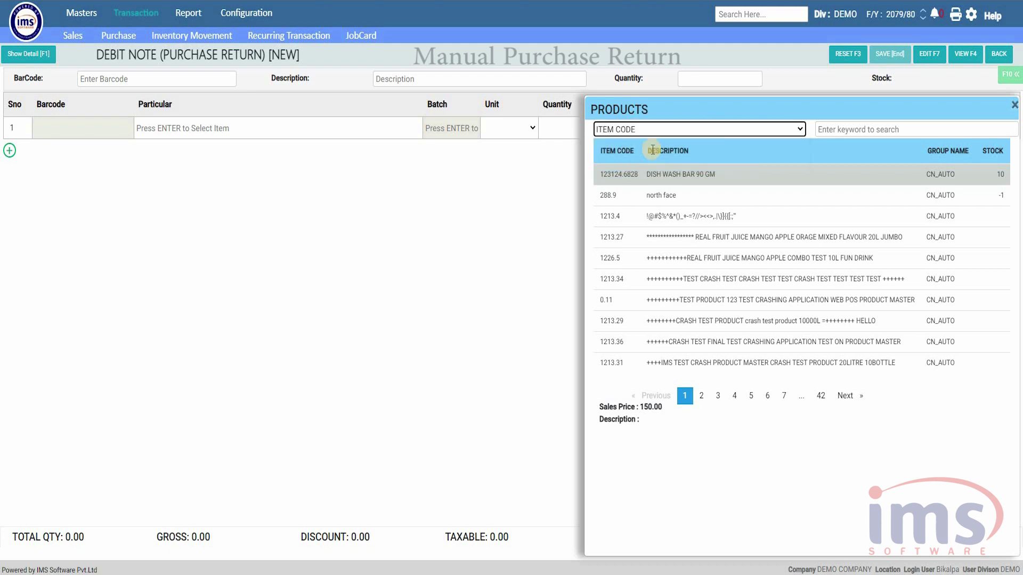
left_click(836, 129)
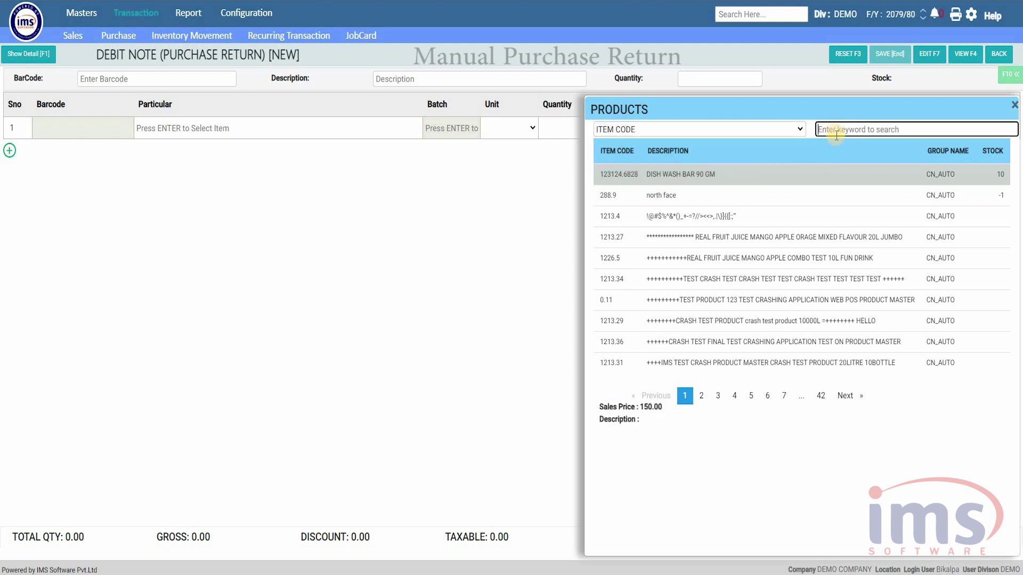
type("13.1")
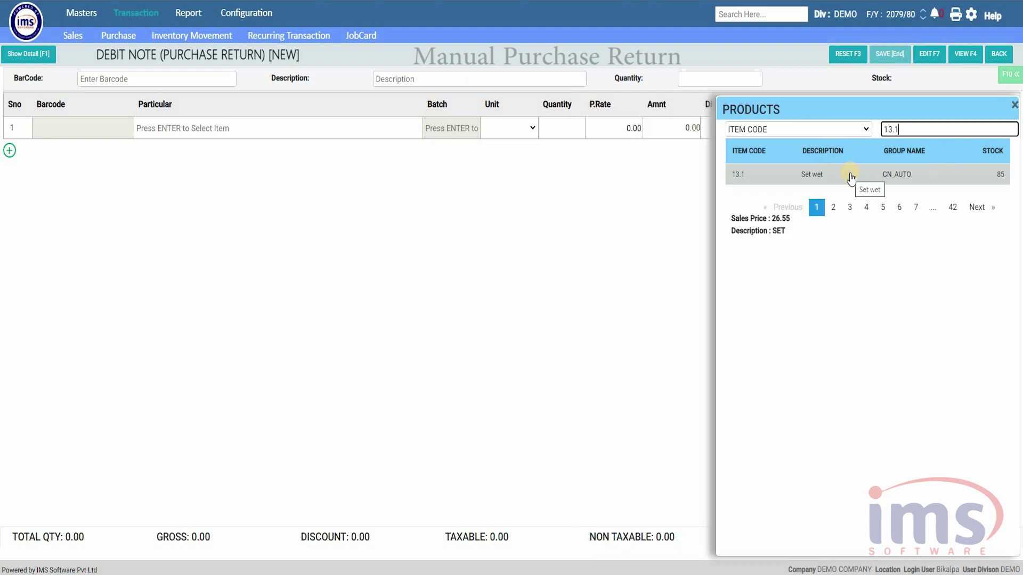
double_click(851, 176)
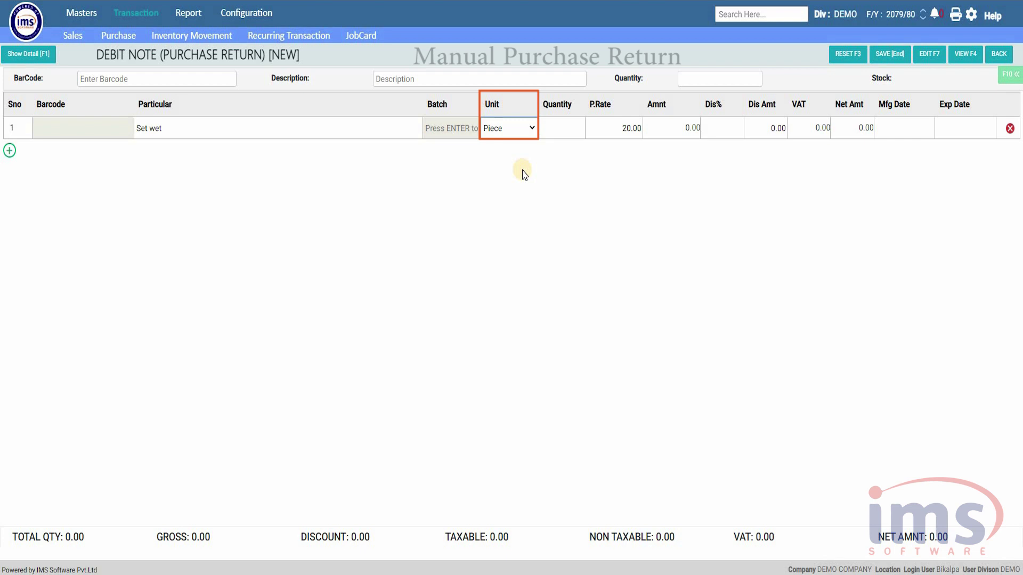
Step: Enter a quantity of 5 for the Set wet row, with Piece as the unit
left_click(531, 128)
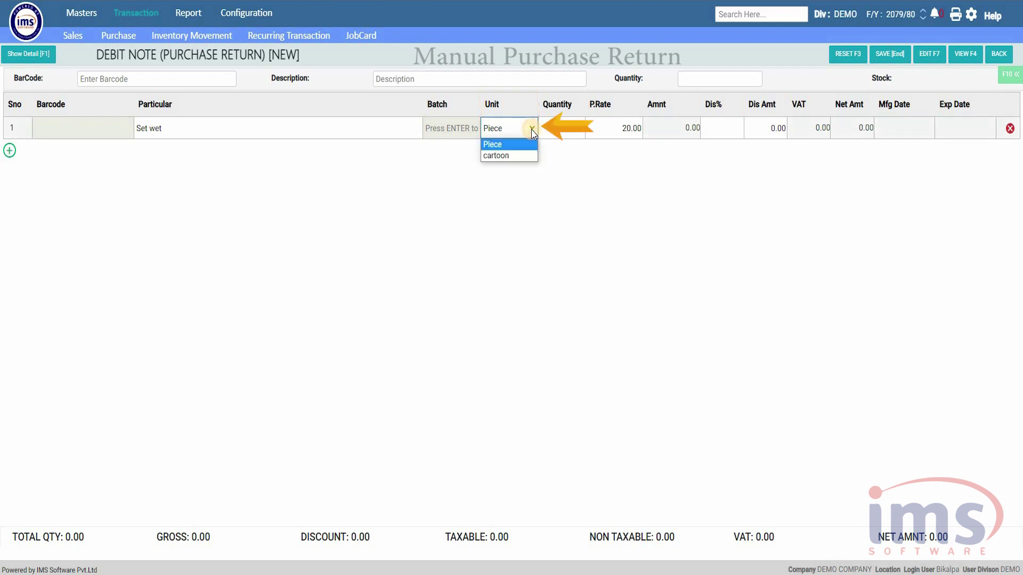
left_click(512, 169)
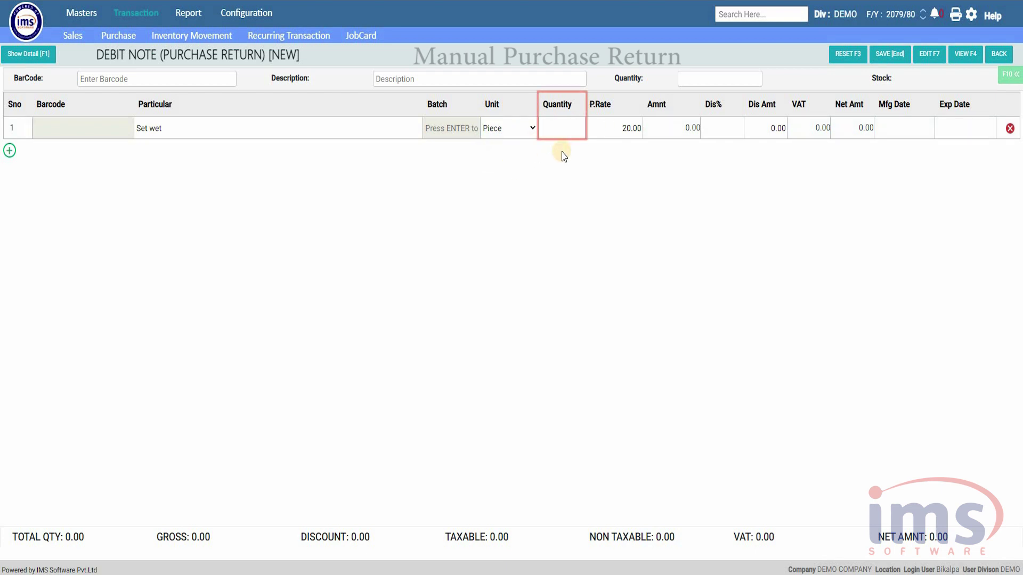
left_click(562, 130)
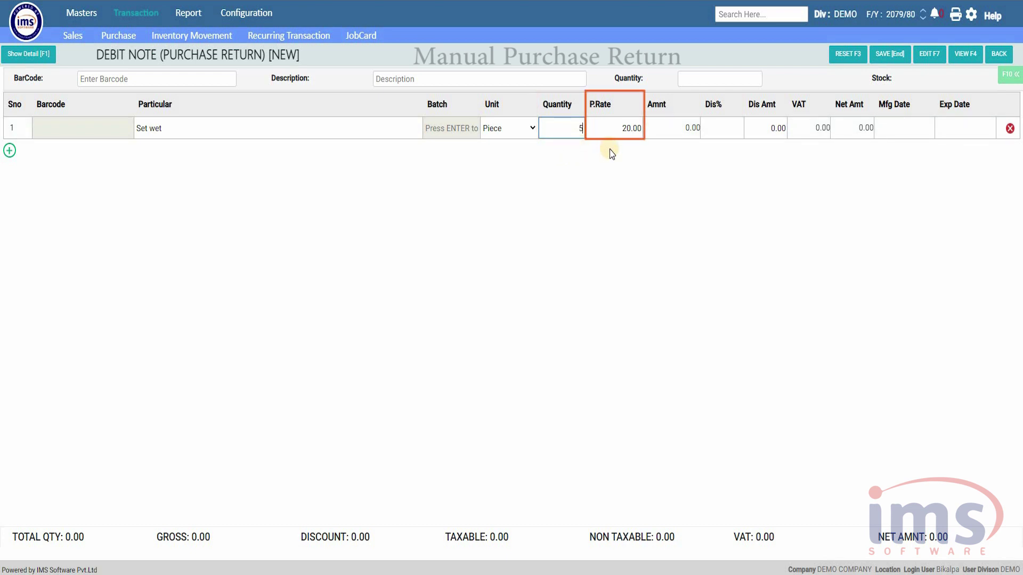
left_click(613, 129)
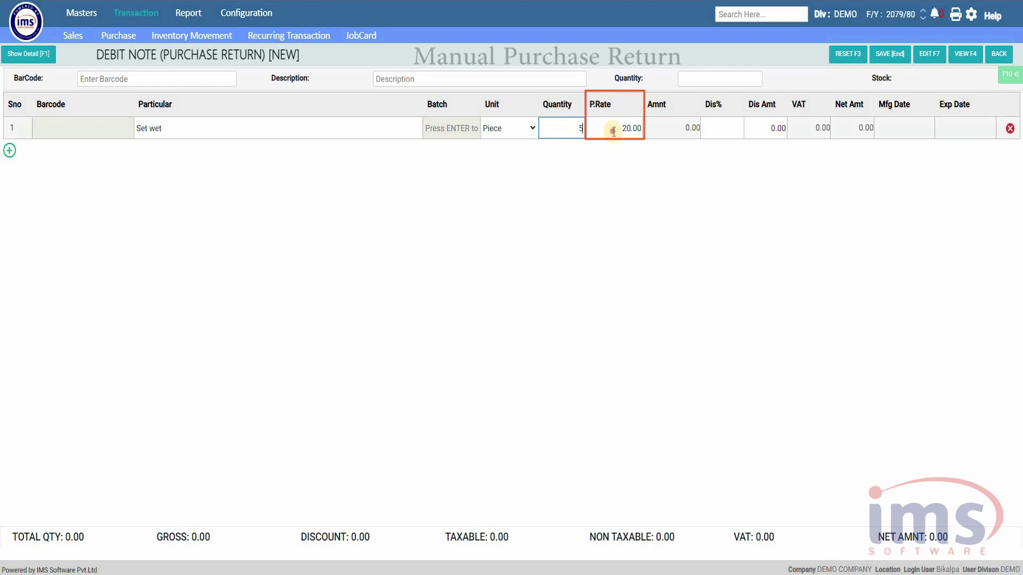
left_click(611, 166)
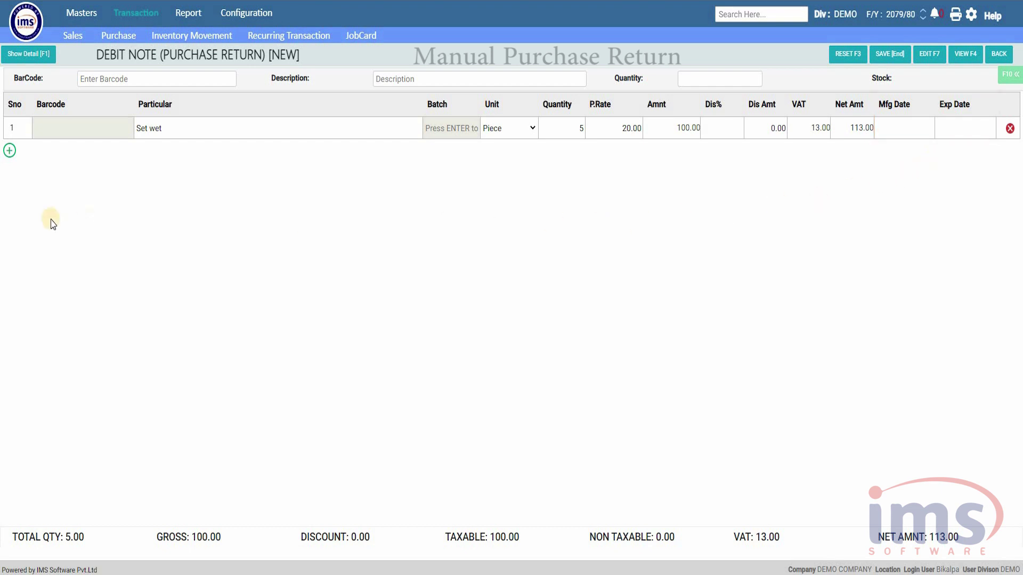
Step: Add a second item row for Vatika, found by item code, with a quantity of 5
left_click(11, 154)
key("Return")
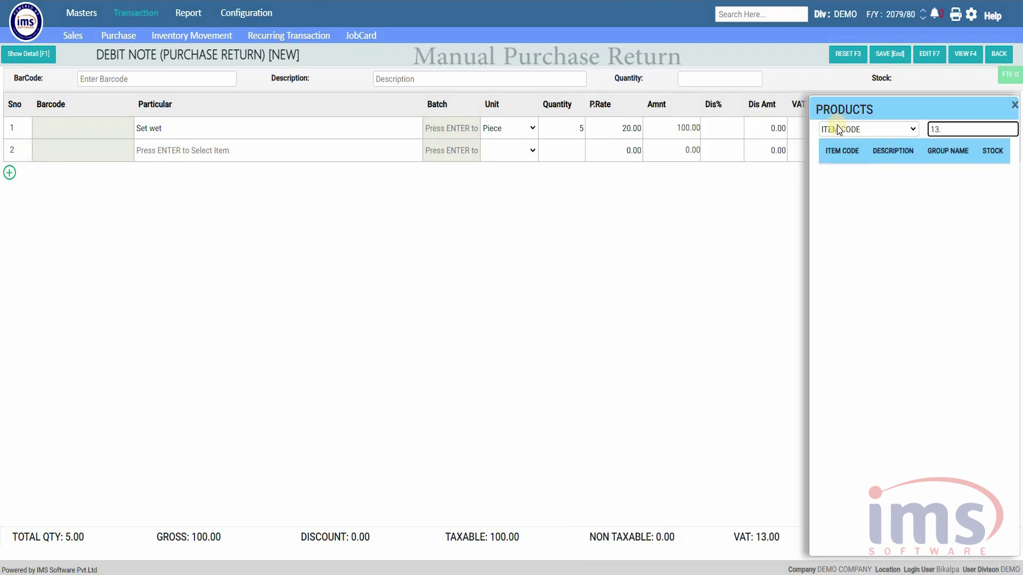
key("Return")
type("5")
key("Return")
key("Return")
key("Return")
key("Return")
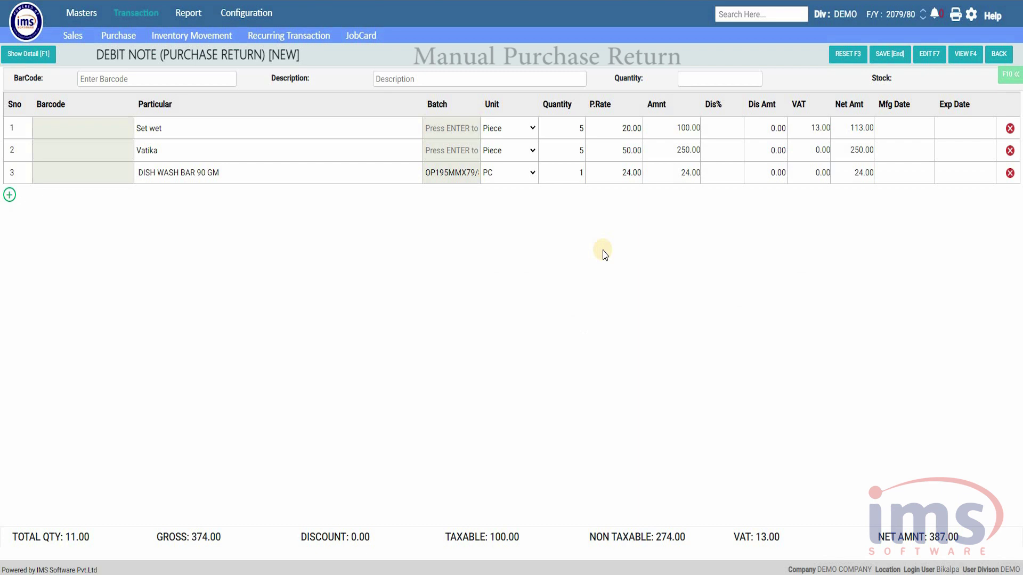
Step: Delete the DISH WASH BAR 90 GM row and save the debit note, closing its print preview without printing
left_click(1009, 173)
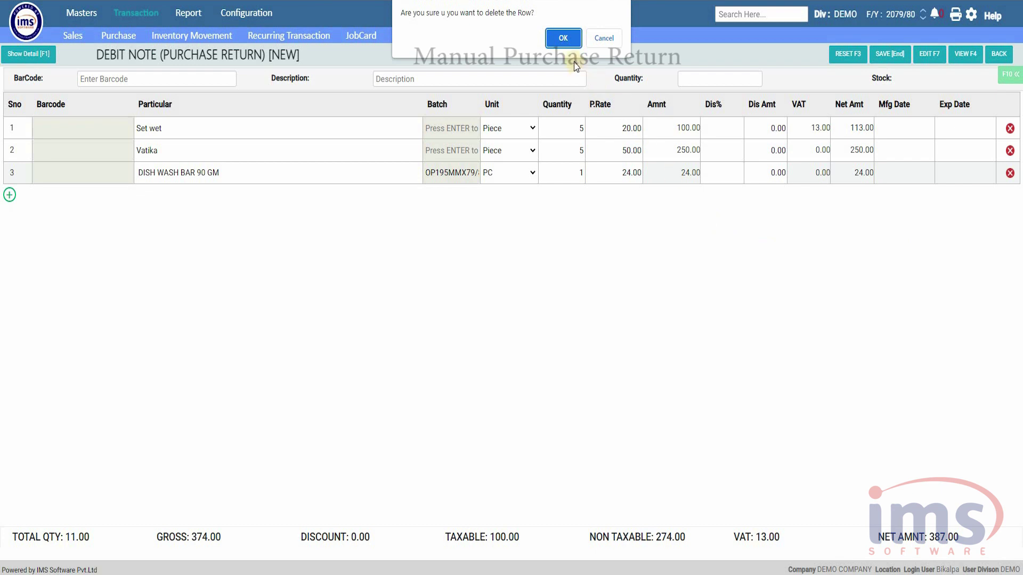
left_click(563, 38)
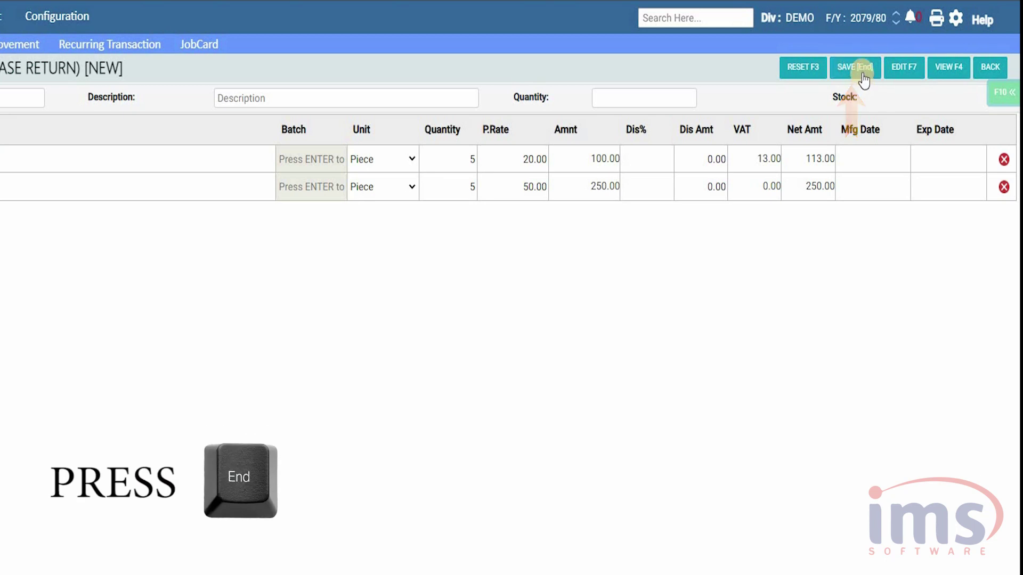
key("End")
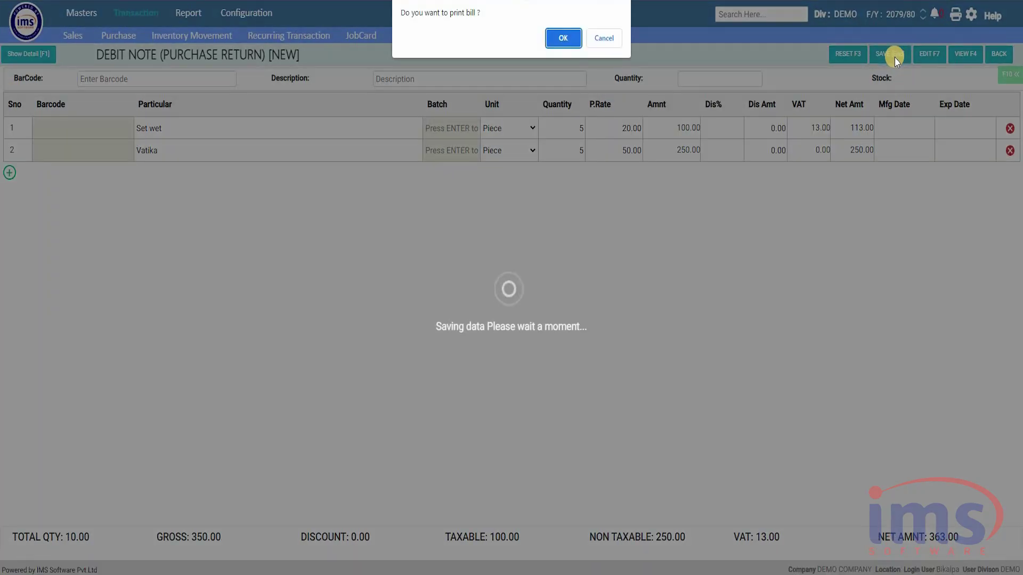
left_click(564, 45)
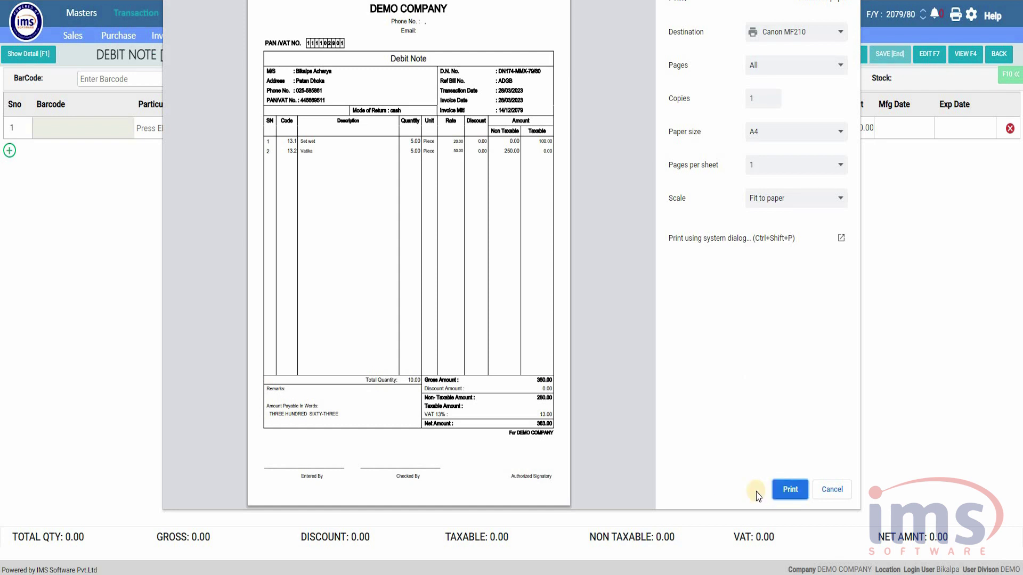
left_click(829, 490)
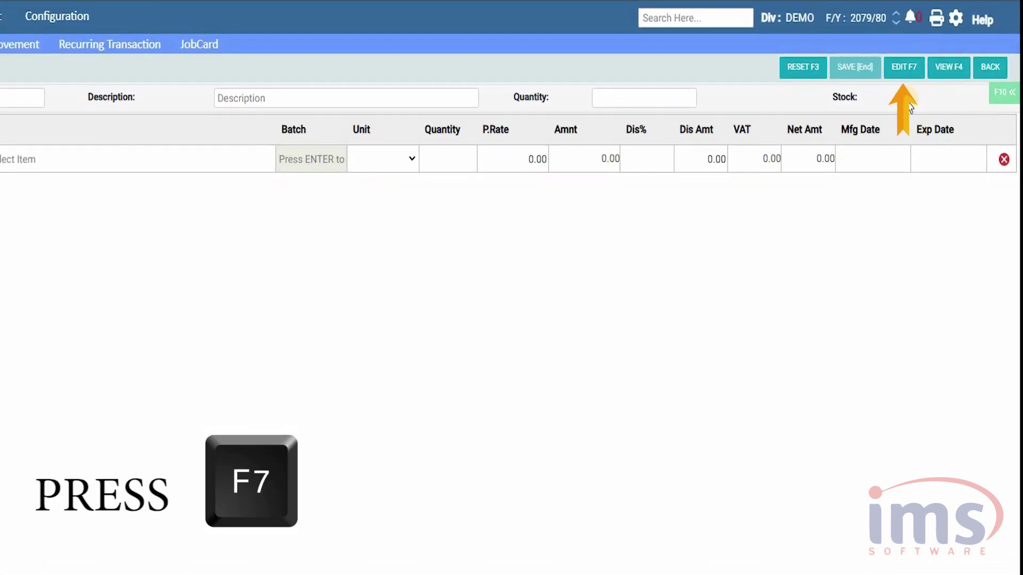
Step: Open a saved debit note for editing and check the purchase rates of its Set wet and Vatika rows
left_click(901, 74)
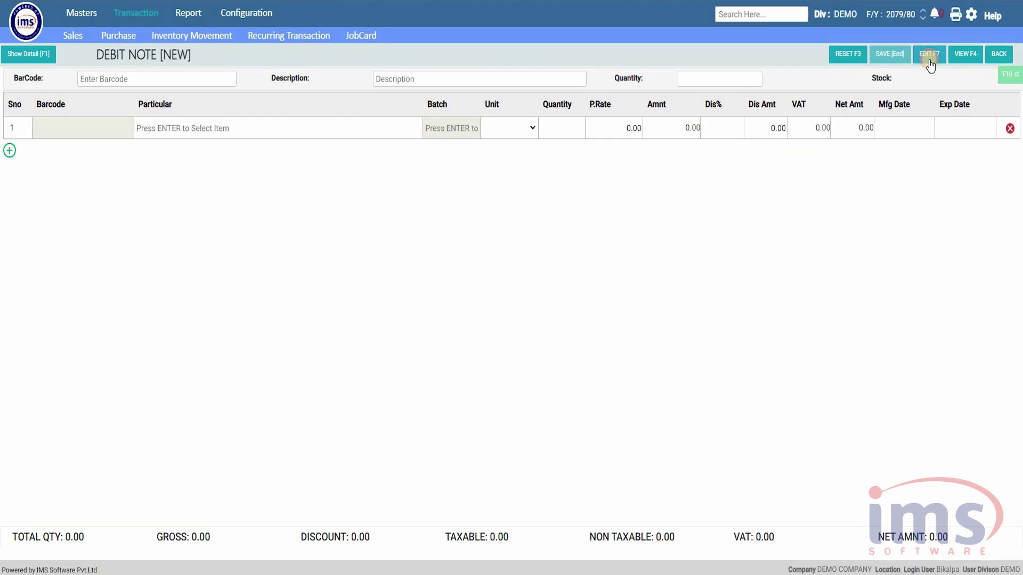
left_click(864, 199)
double_click(778, 197)
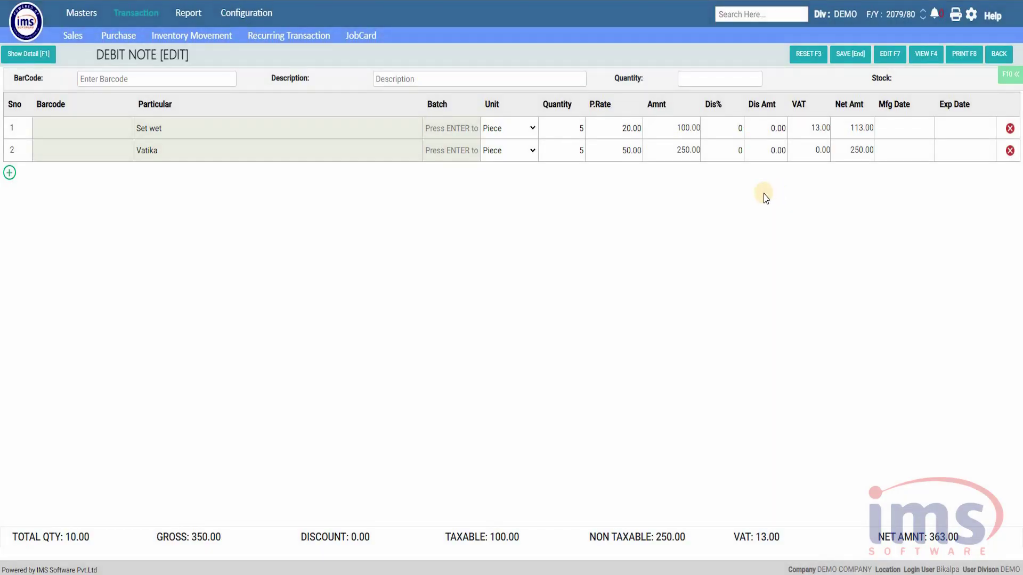
left_click(578, 151)
left_click(609, 136)
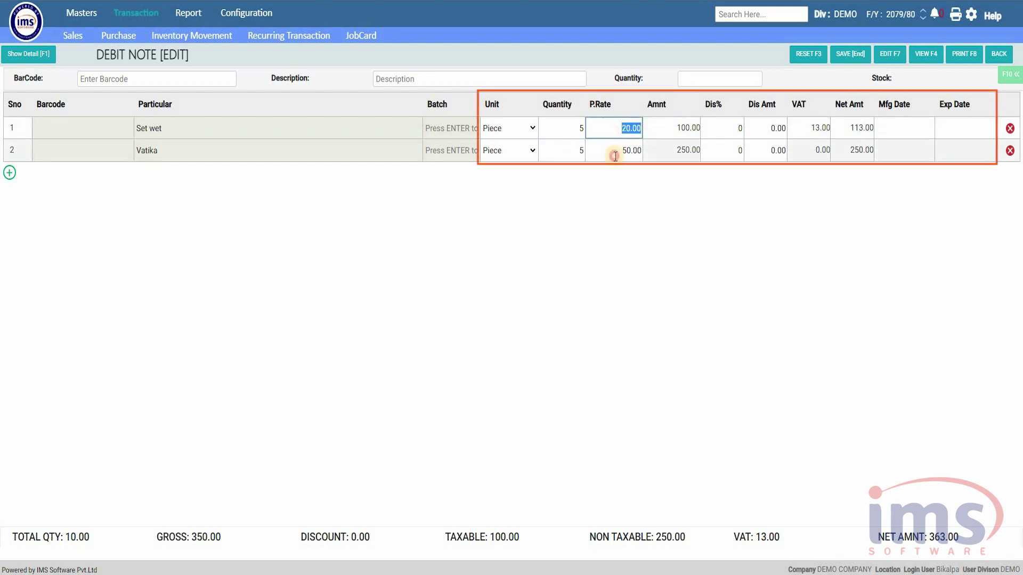
left_click(613, 151)
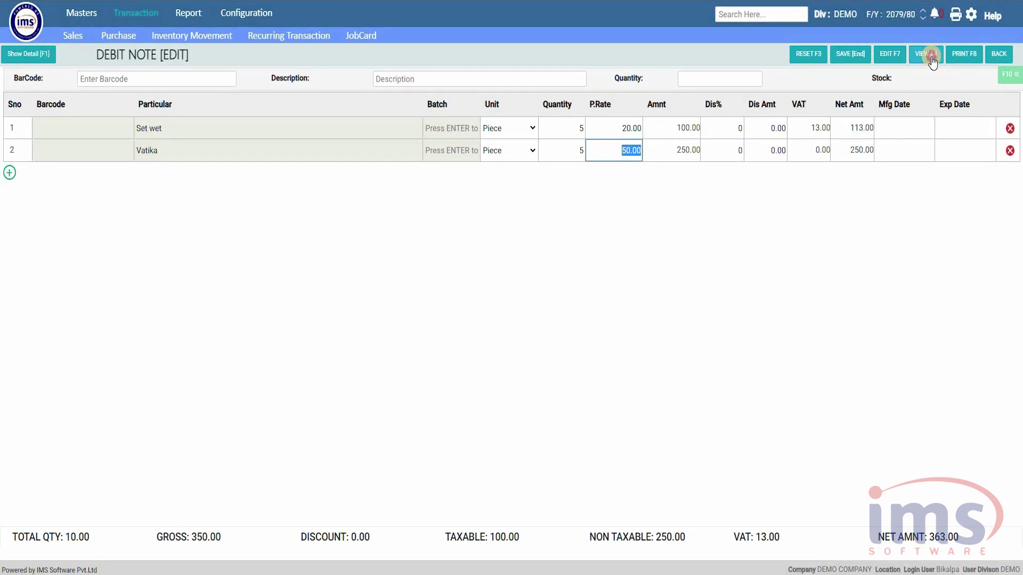
Step: View the saved voucher DN173-MMX-79/80 and preview its printout, closing the preview without printing
left_click(929, 55)
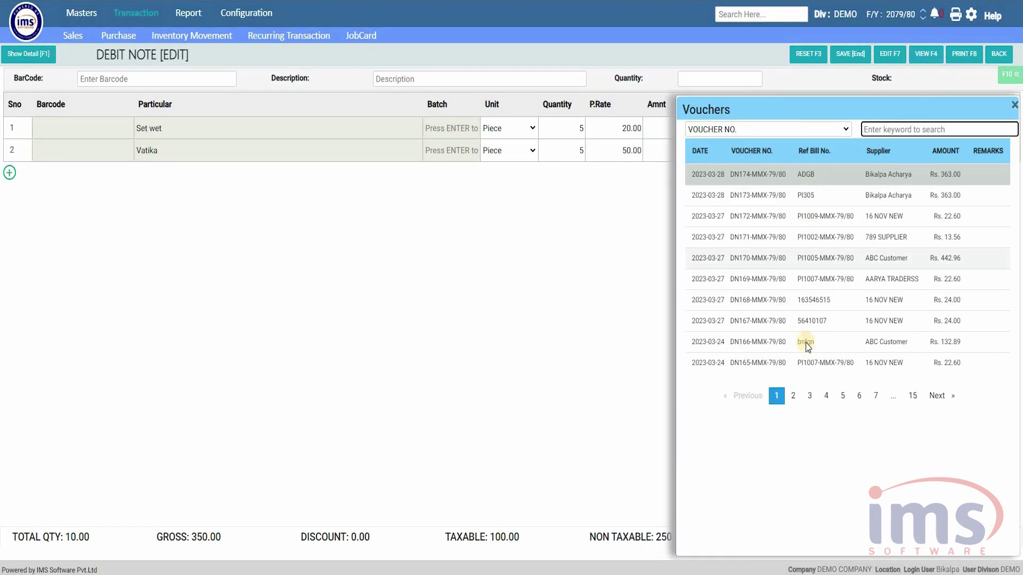
left_click(842, 197)
left_click(565, 38)
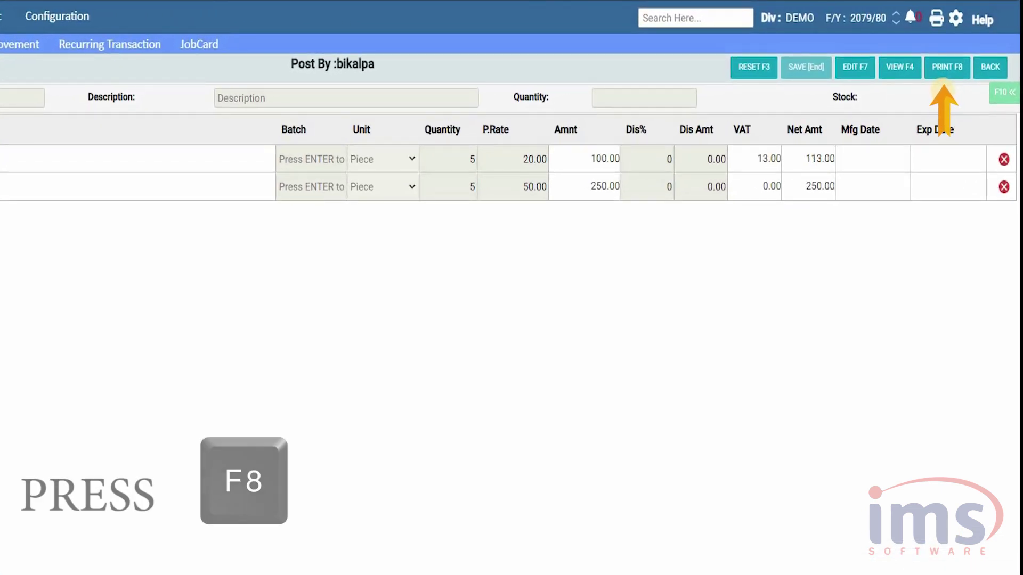
left_click(950, 74)
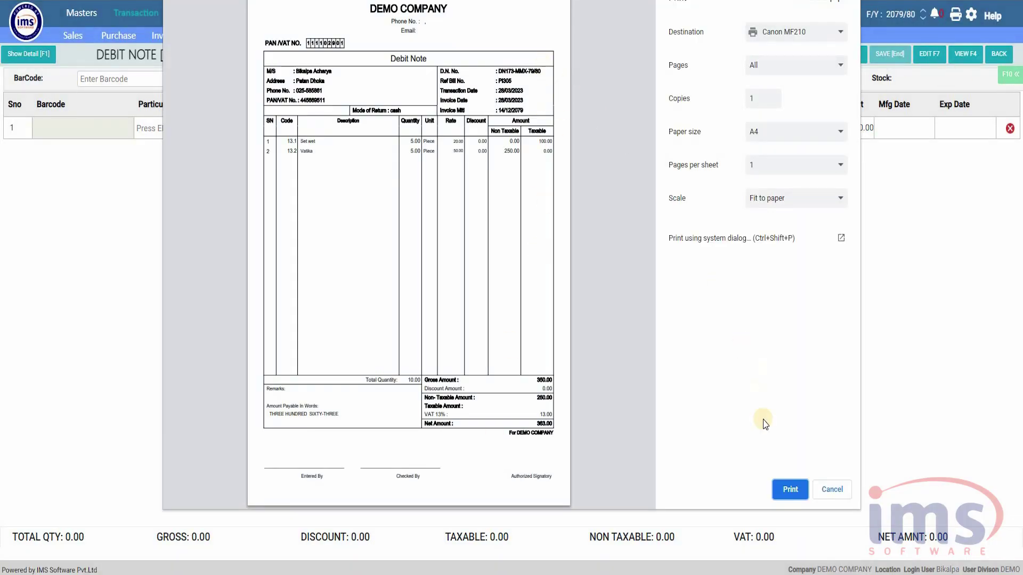
left_click(827, 490)
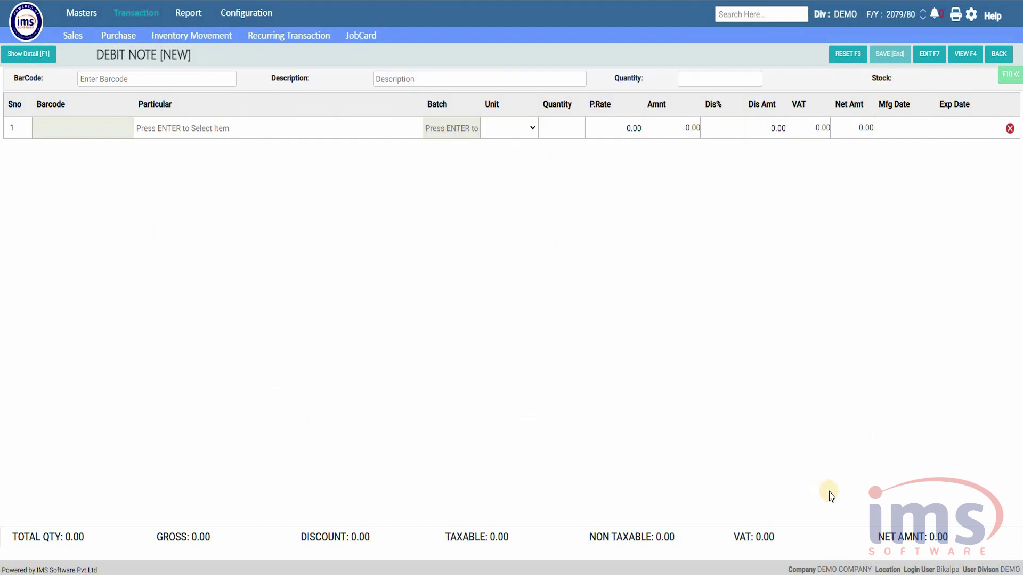
Step: Reset the debit note form and leave the debit note screen
key("F3")
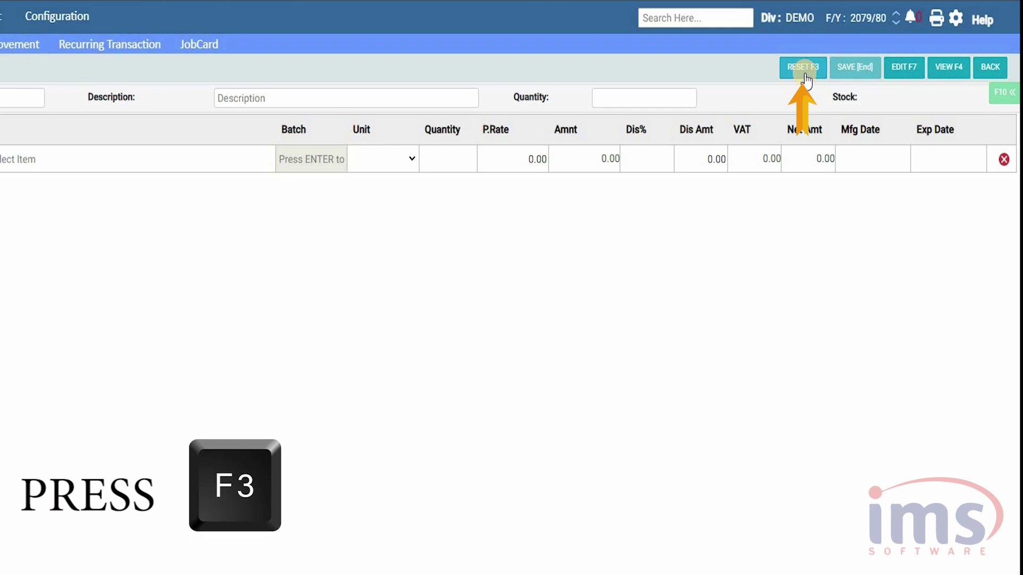
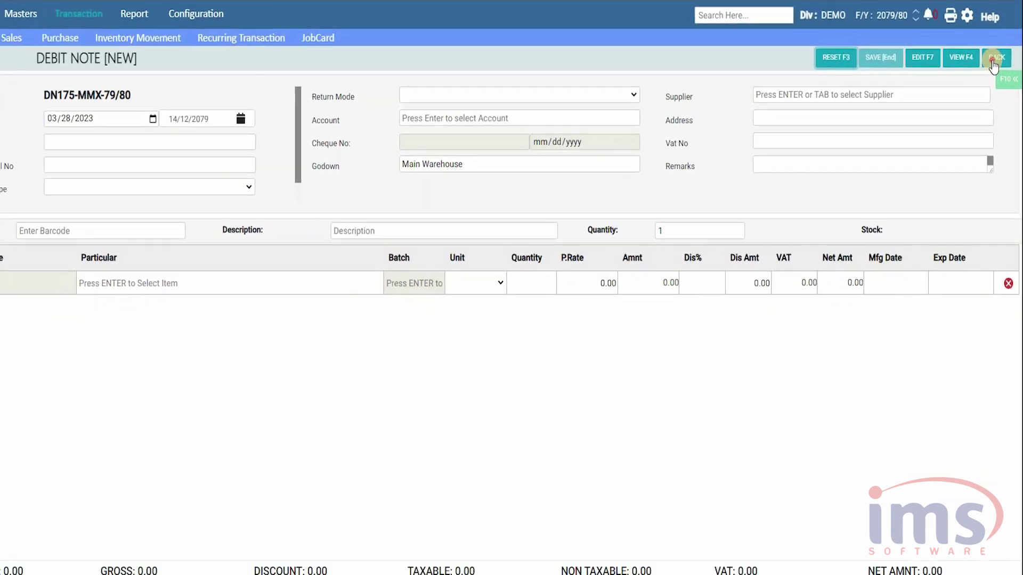
left_click(994, 60)
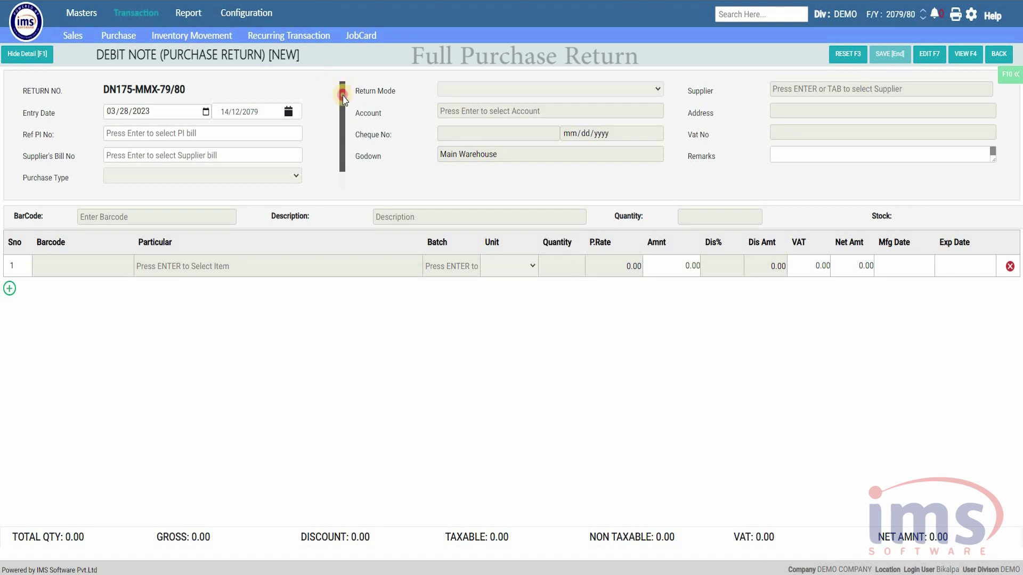
Step: For a full purchase return, check the Do Full Return setting and select bill PI1010-MMX-79/80 as the Ref PI No
left_click_drag(340, 88, 340, 104)
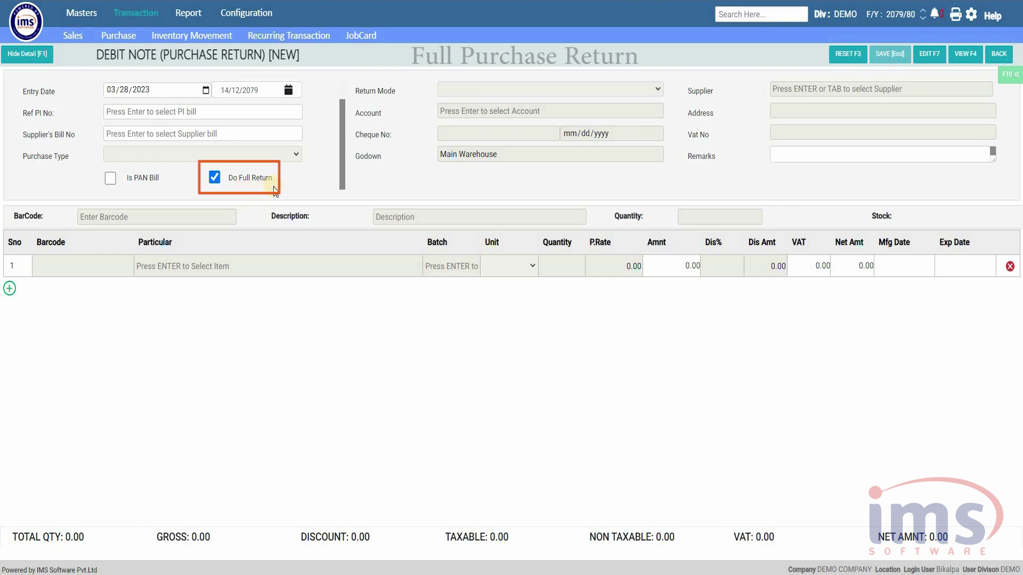
left_click_drag(342, 144, 342, 90)
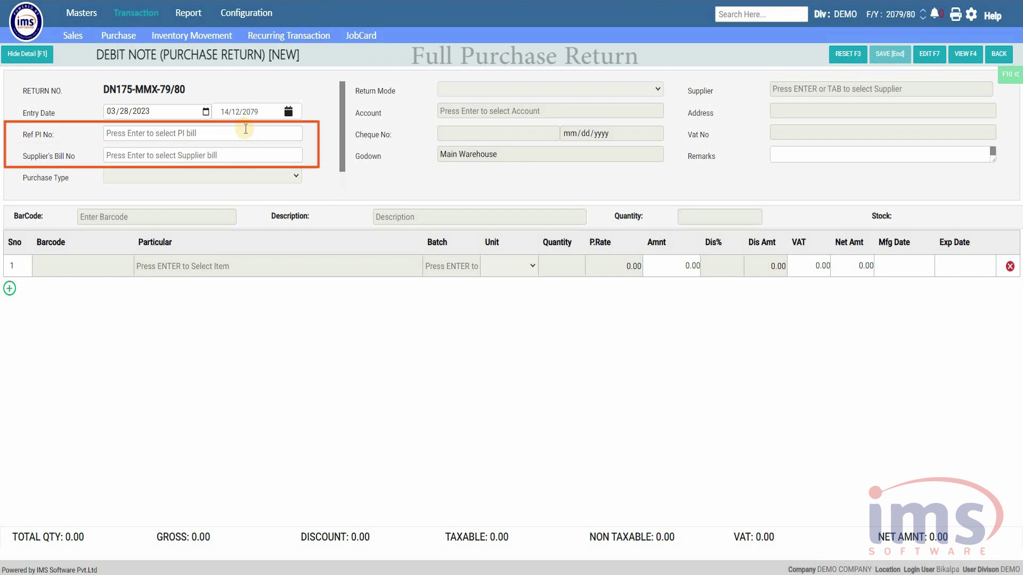
left_click(127, 130)
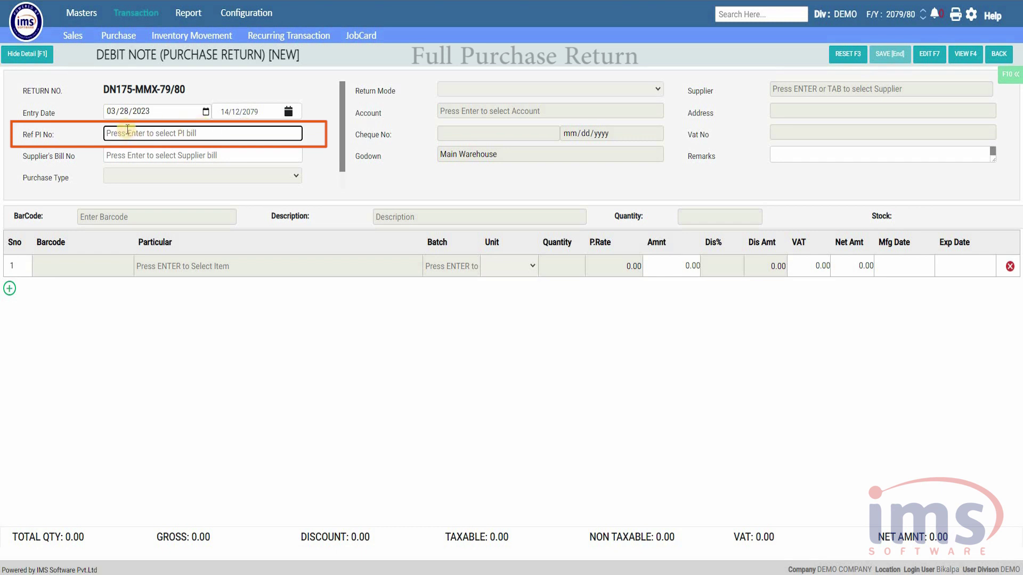
key("Return")
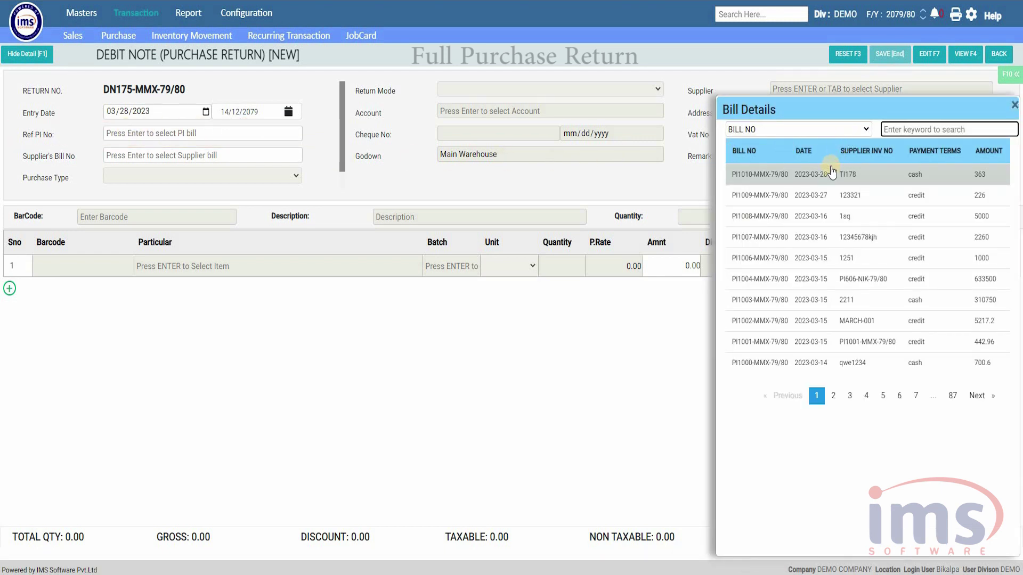
left_click(867, 176)
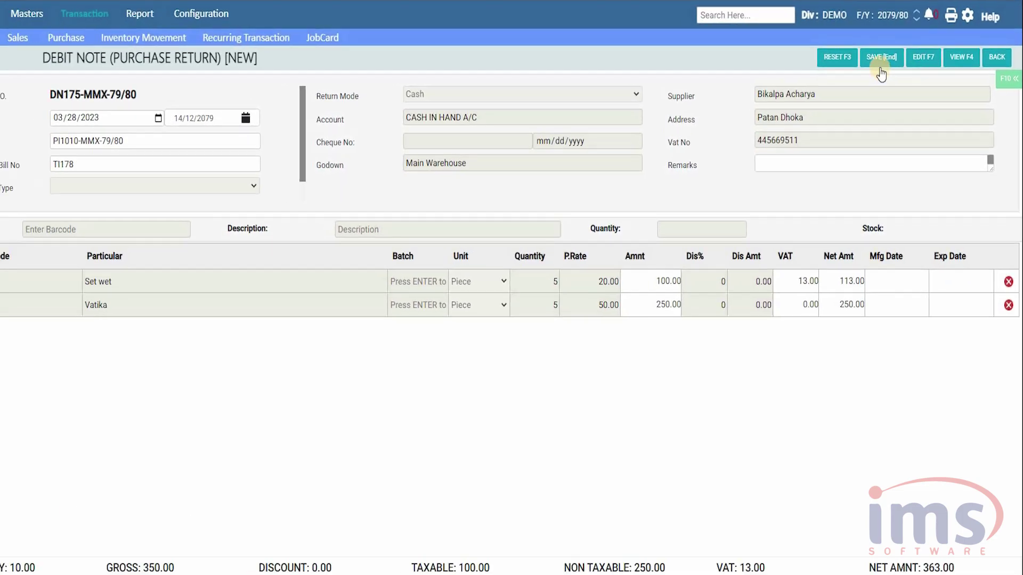
Step: Save the full purchase return debit note and print it on A4 paper
key("End")
left_click(565, 44)
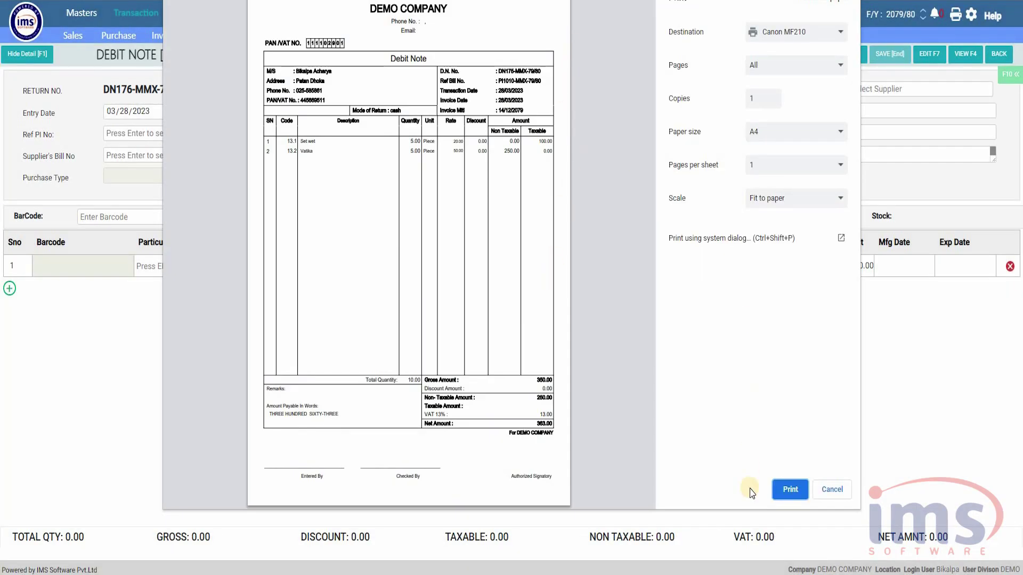
left_click(779, 489)
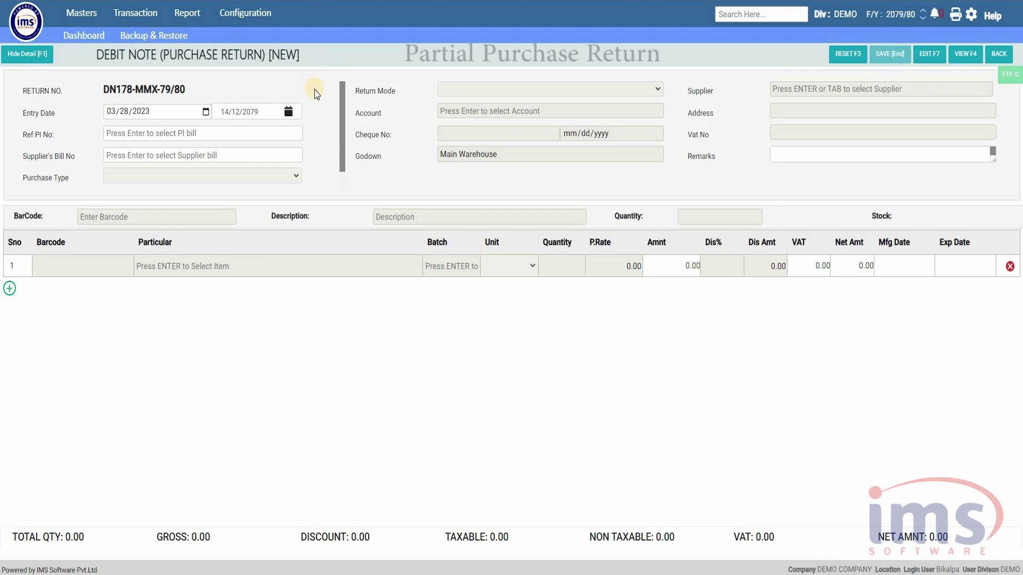
Step: Turn off Do Full Return for a partial return and select the bill with supplier invoice number TI200 as the Supplier's Bill No
left_click_drag(341, 110, 342, 128)
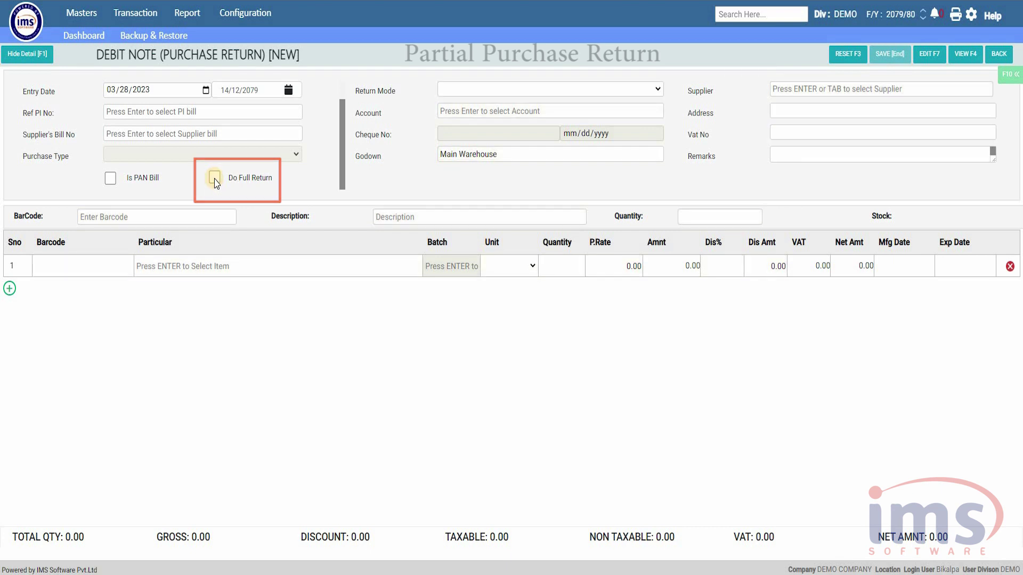
left_click_drag(340, 155, 339, 120)
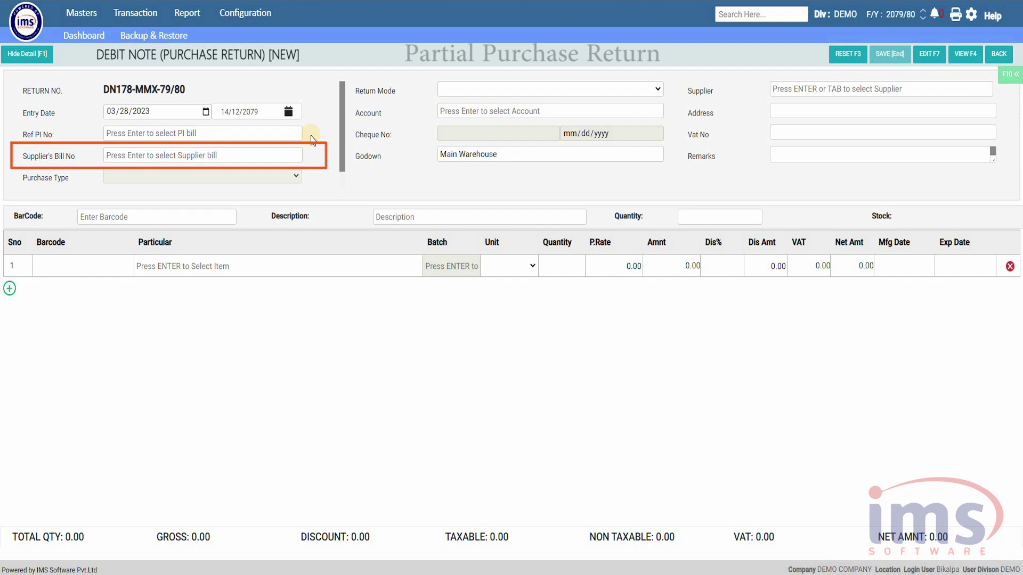
left_click(165, 155)
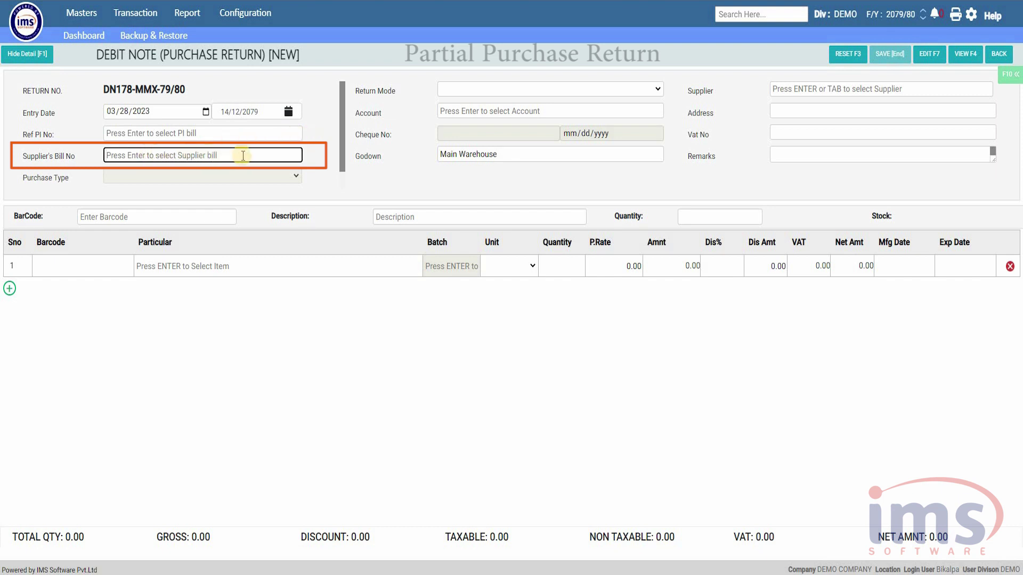
key("Return")
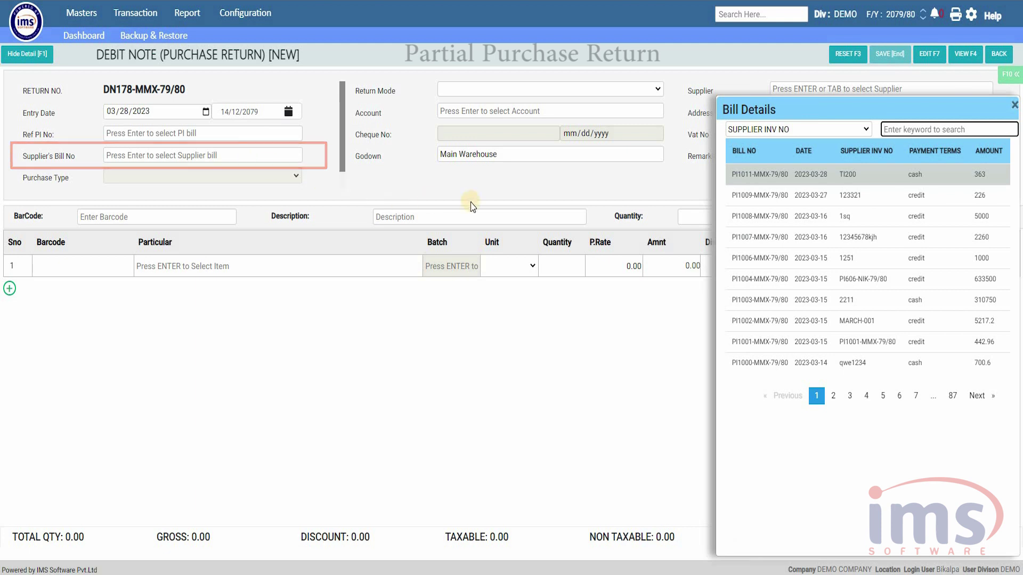
left_click(856, 180)
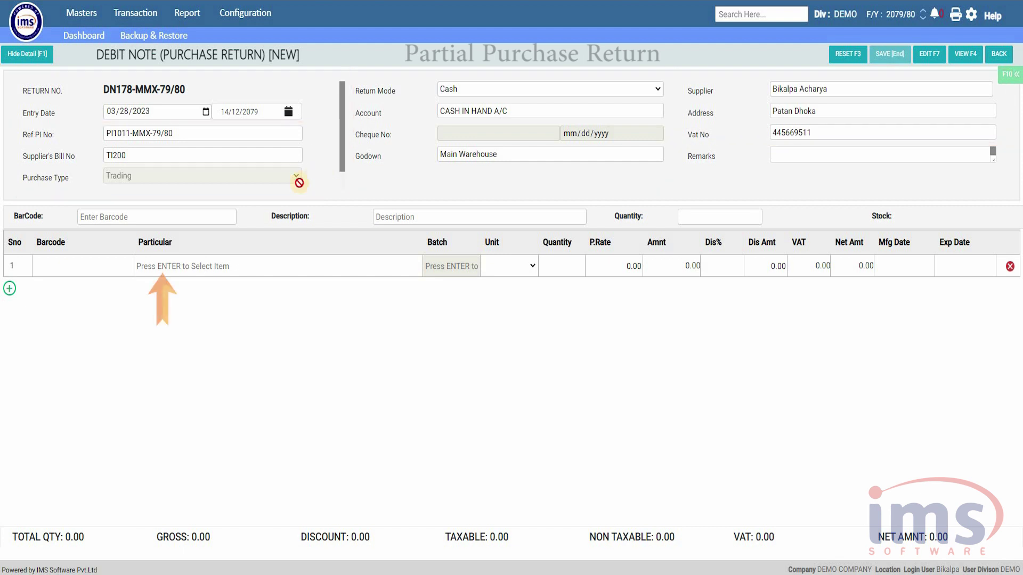
Step: Hide the header details and add Vatika from the bill to the first row with a quantity of 2 pieces
key("F1")
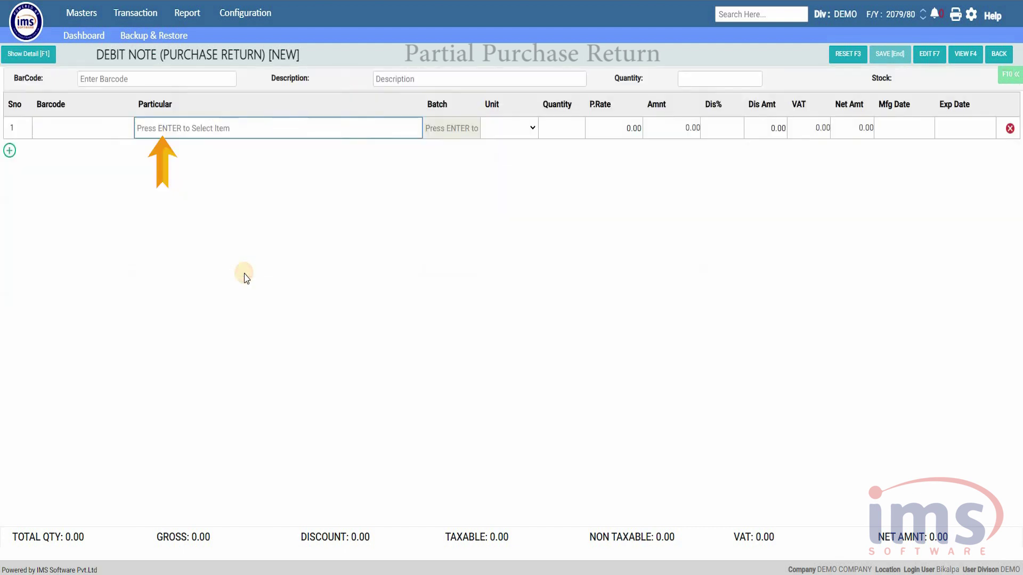
key("Return")
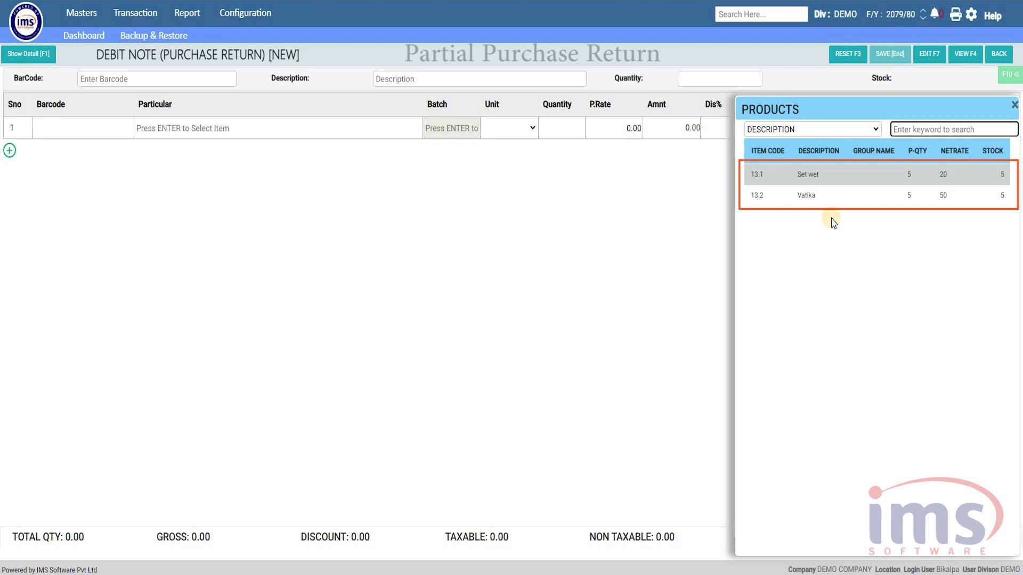
double_click(851, 199)
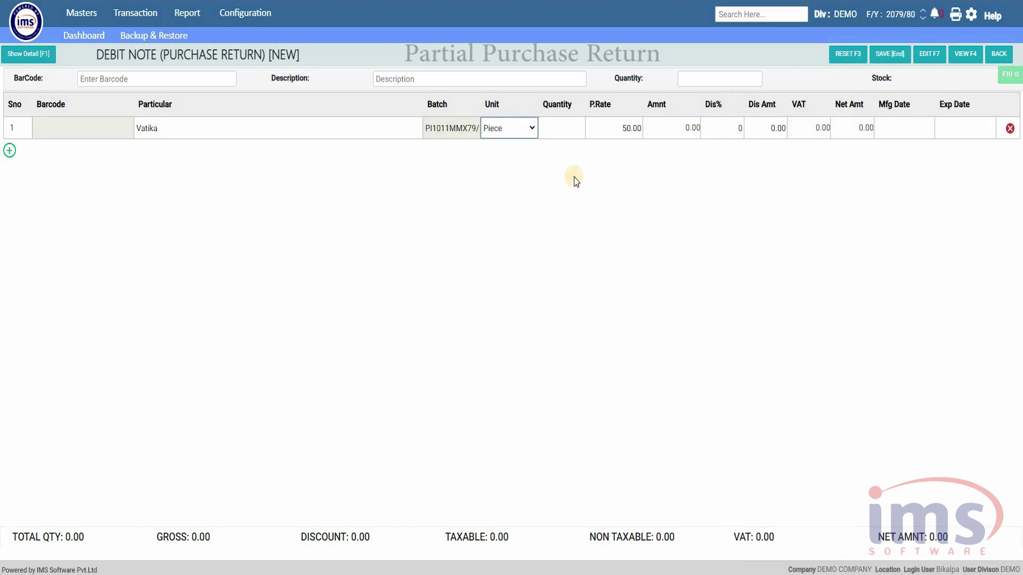
left_click(565, 133)
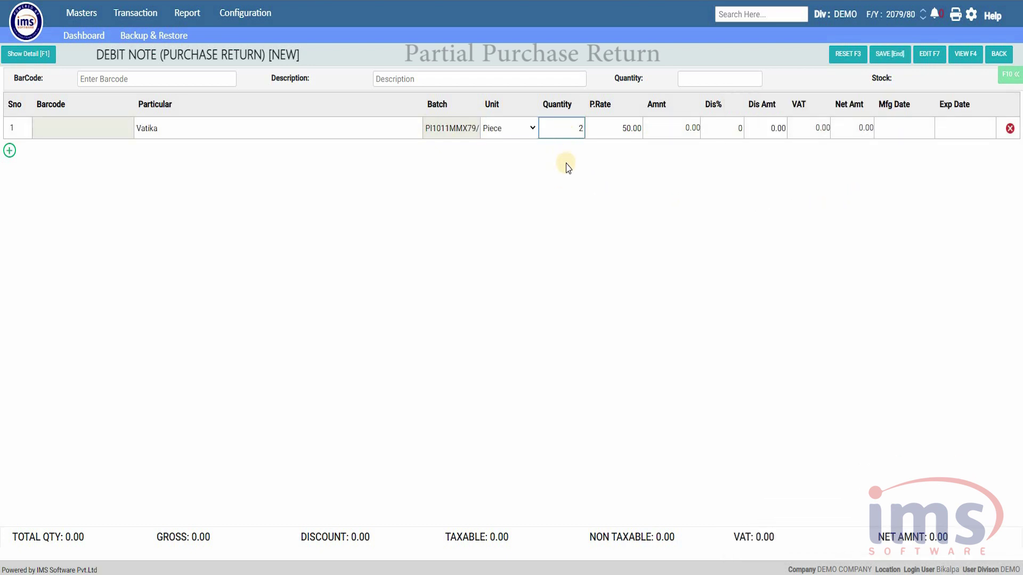
key("Tab")
left_click(577, 176)
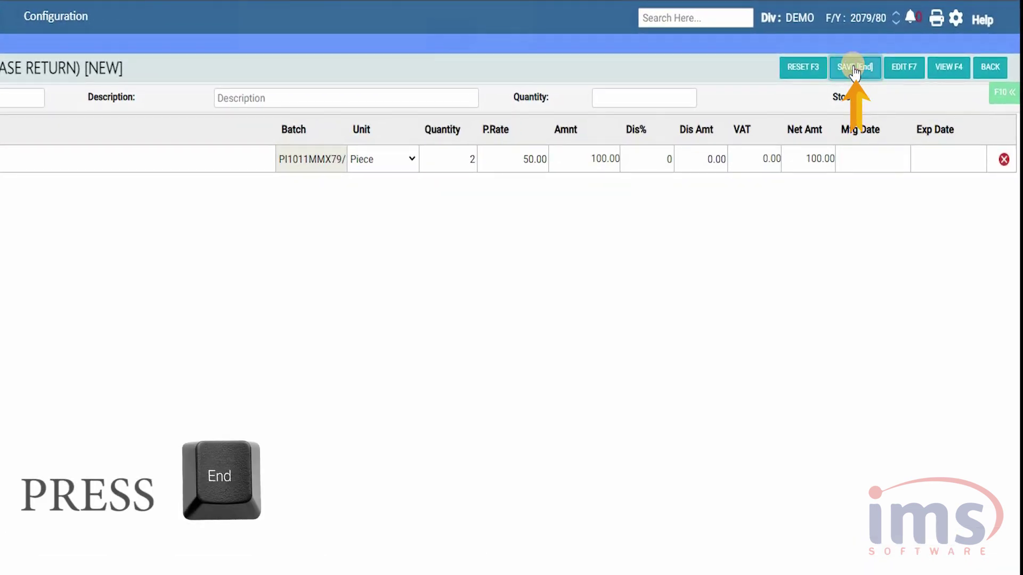
Step: Save the partial purchase return debit note and open its print preview
left_click(854, 69)
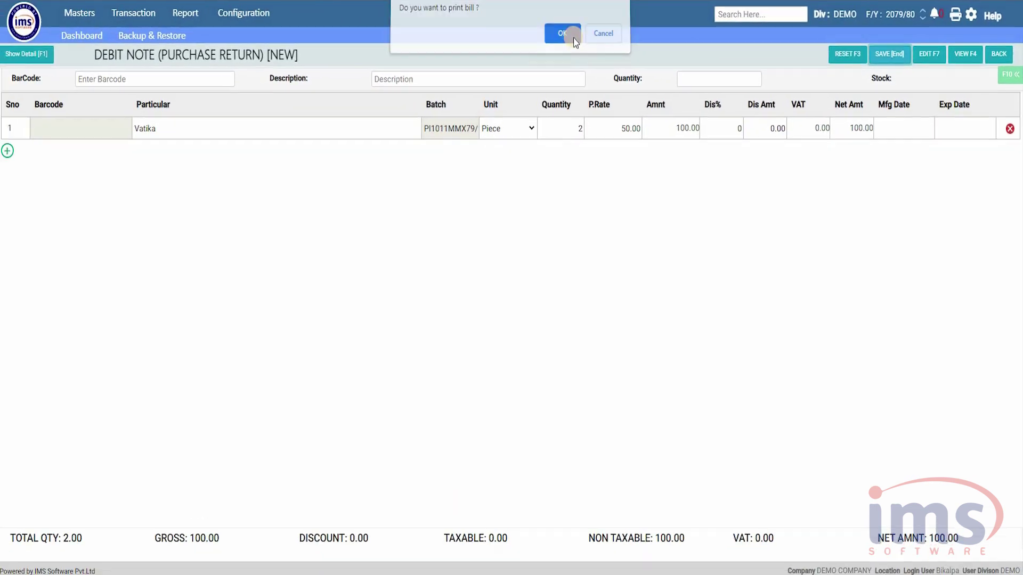
left_click(574, 39)
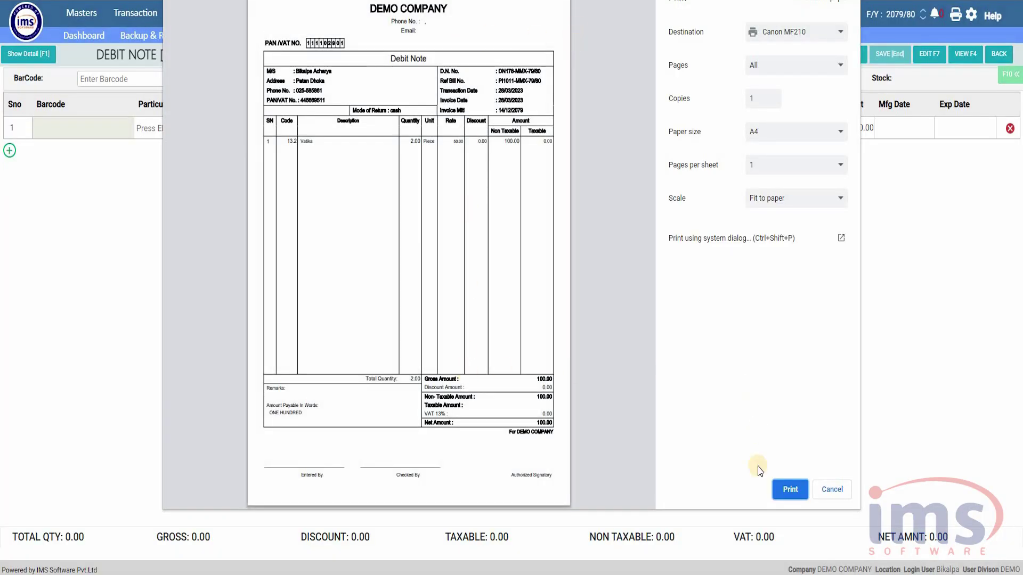
Step: Cancel the debit note's print preview and open the saved voucher DN174-MMX-79/80 for viewing
left_click(832, 489)
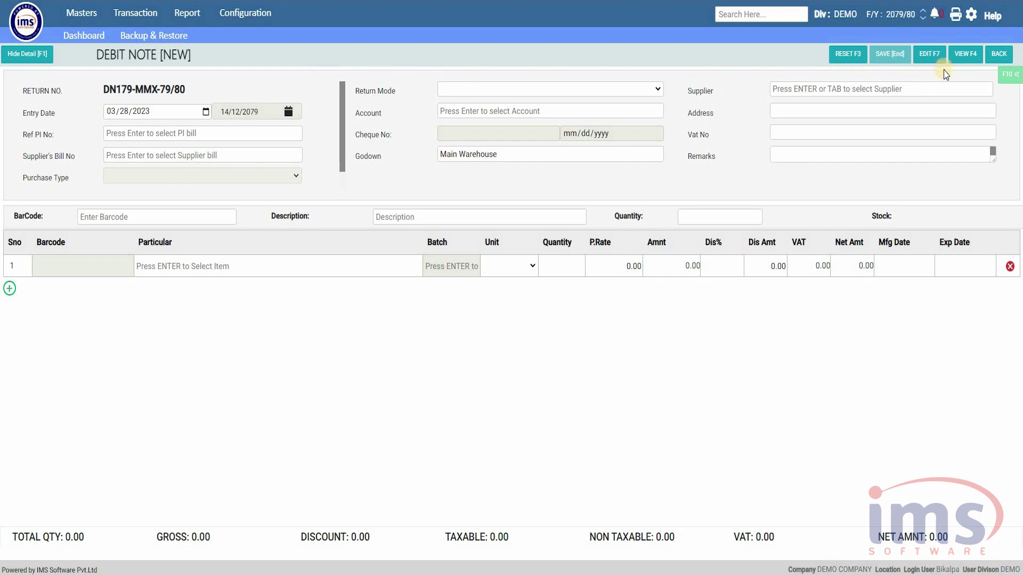
left_click(962, 65)
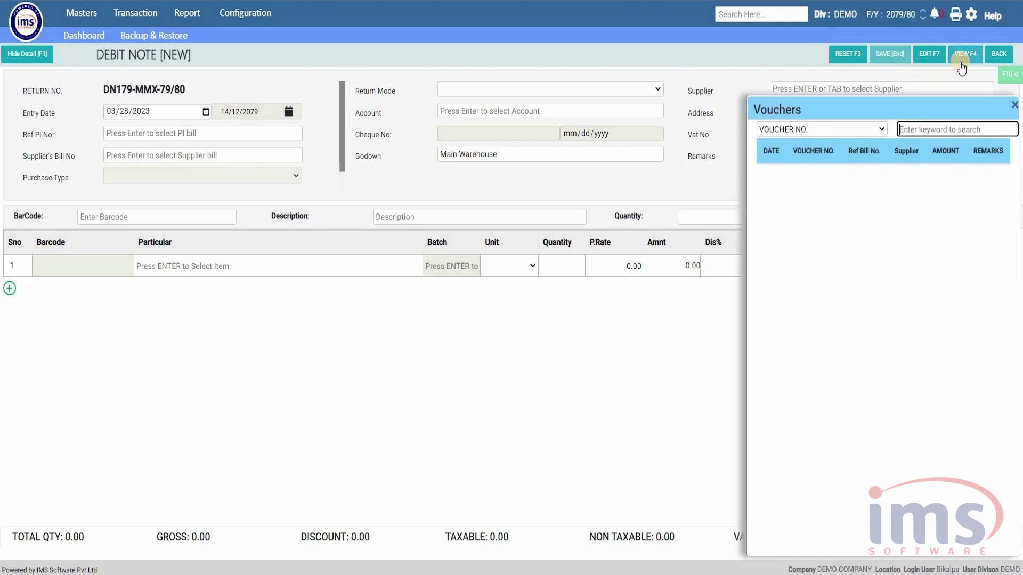
left_click(887, 256)
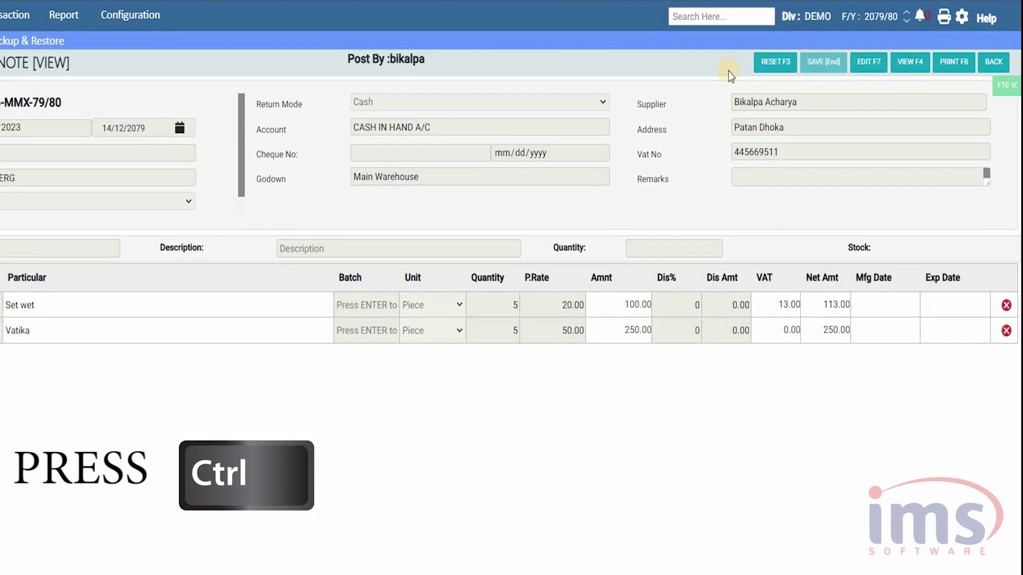
Step: Start a reverse entry for the viewed debit note and authorize it with the user name and account password
key("ctrl")
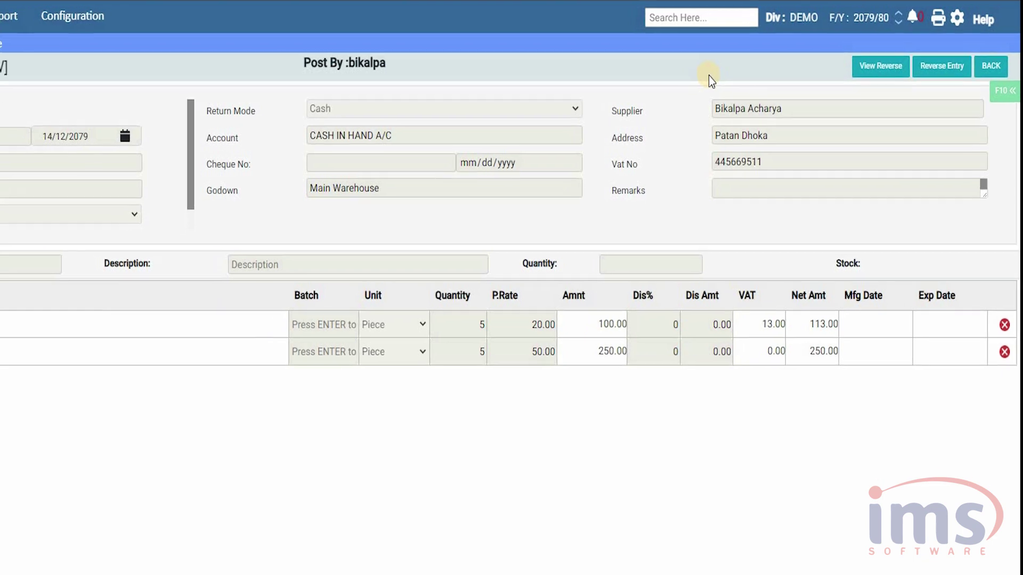
left_click(939, 70)
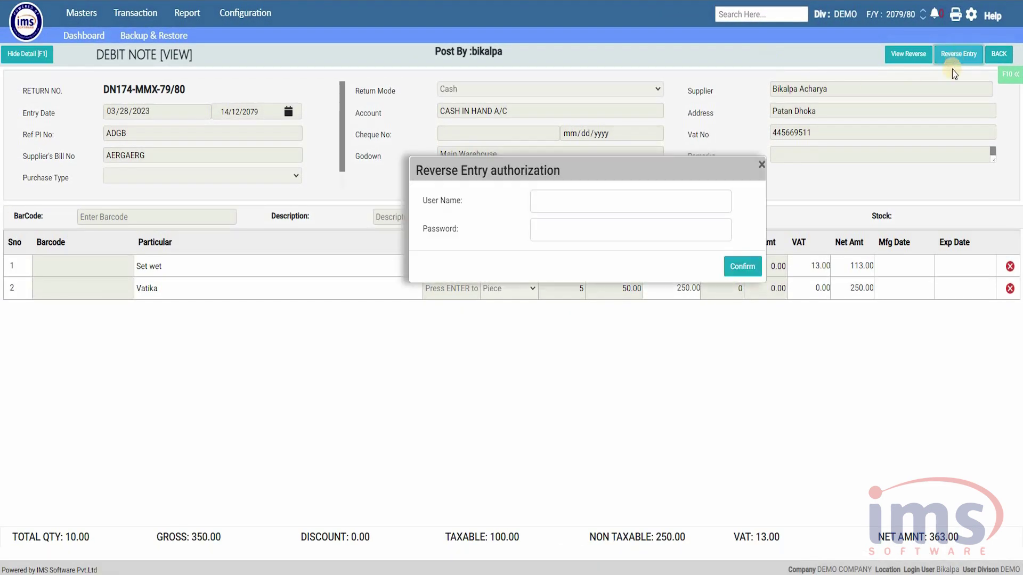
left_click(543, 202)
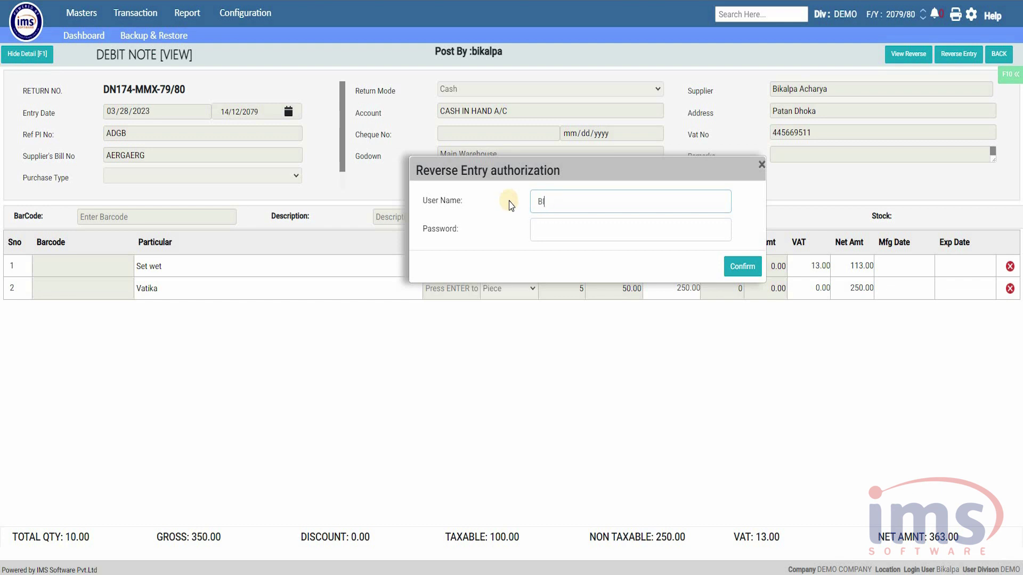
type("1")
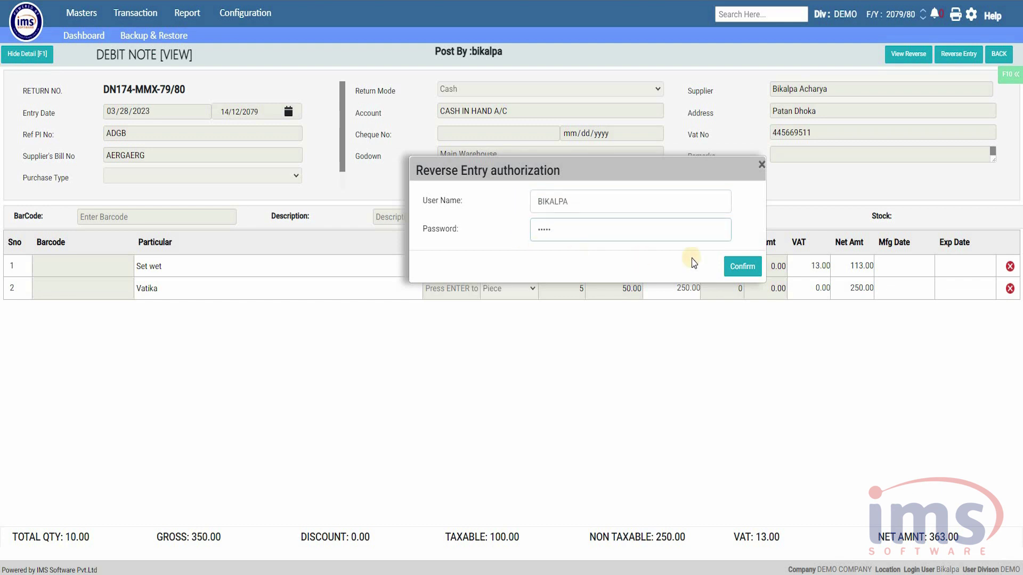
left_click(742, 266)
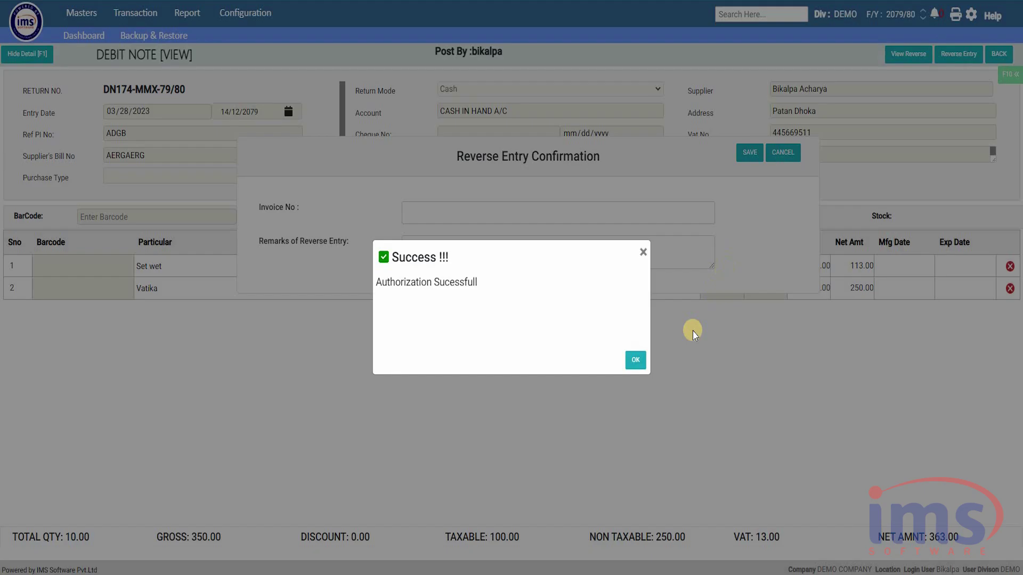
left_click(635, 359)
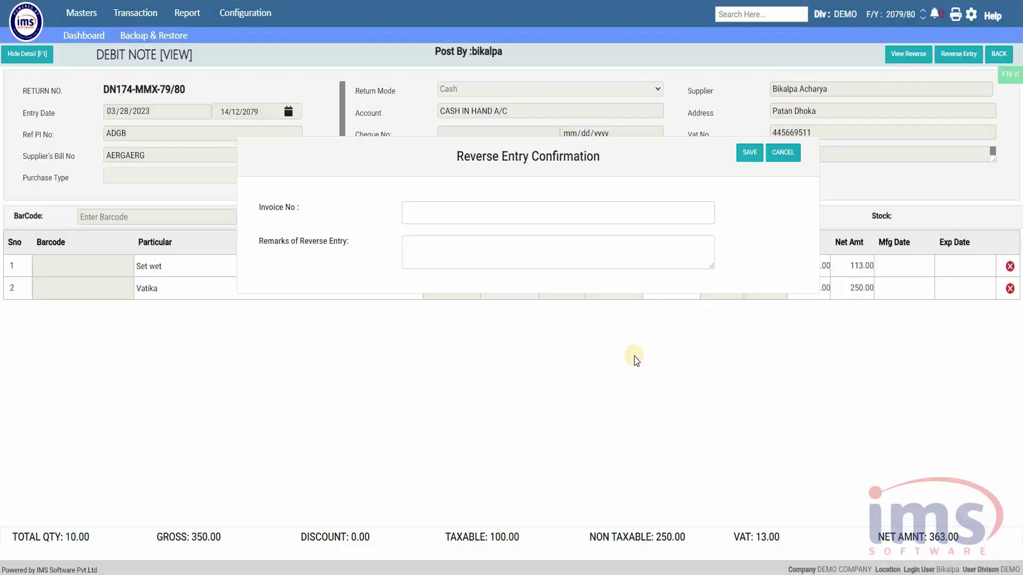
Step: Copy the return number DN174-MMX-79/80 into the reverse entry's Invoice No, enter "Mistake Return" as remarks and save the reversal
left_click(405, 210)
left_click_drag(186, 91, 105, 87)
key("ctrl+c")
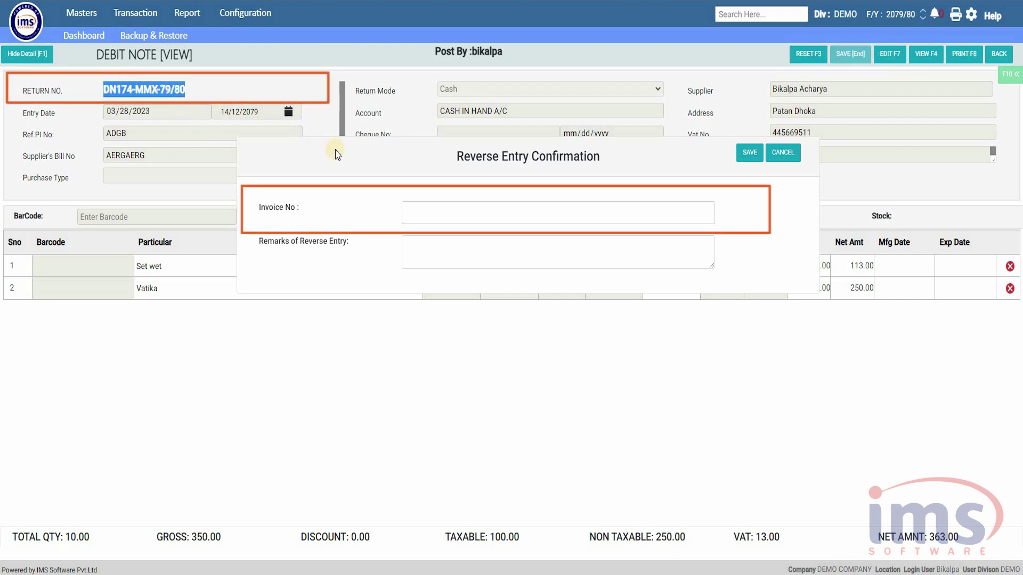
left_click(408, 213)
key("ctrl+v")
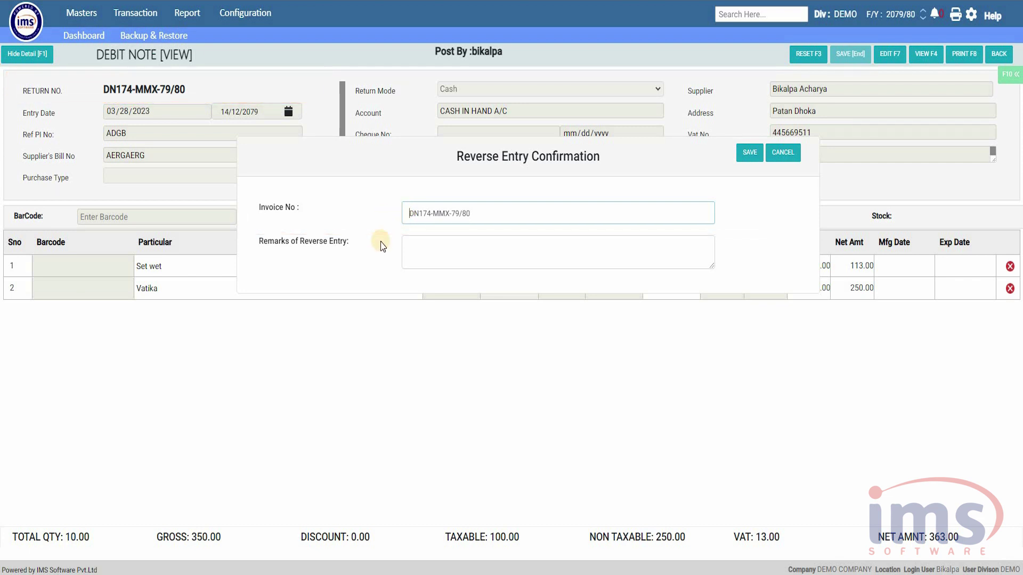
key("Tab")
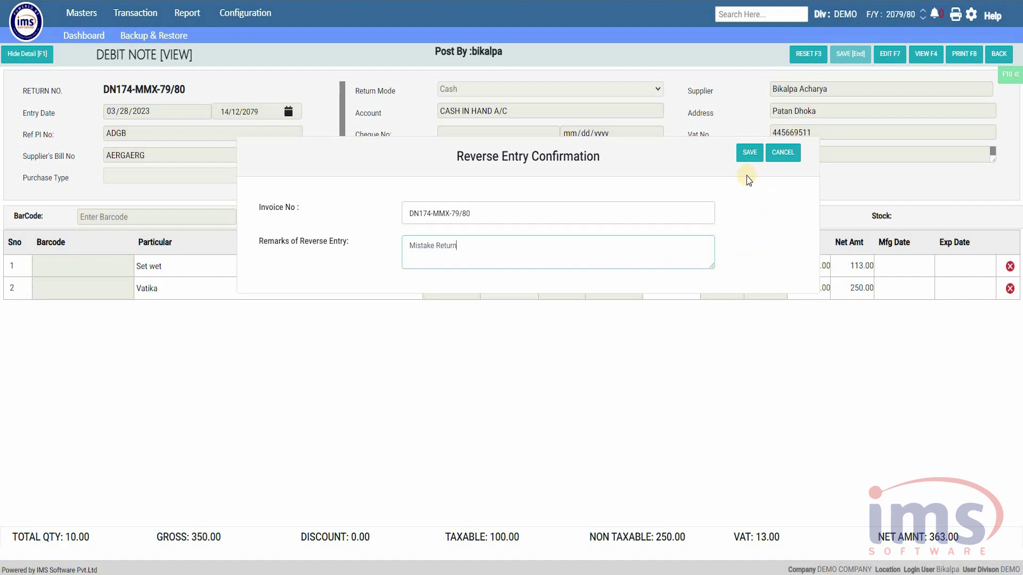
left_click(748, 153)
key("Escape")
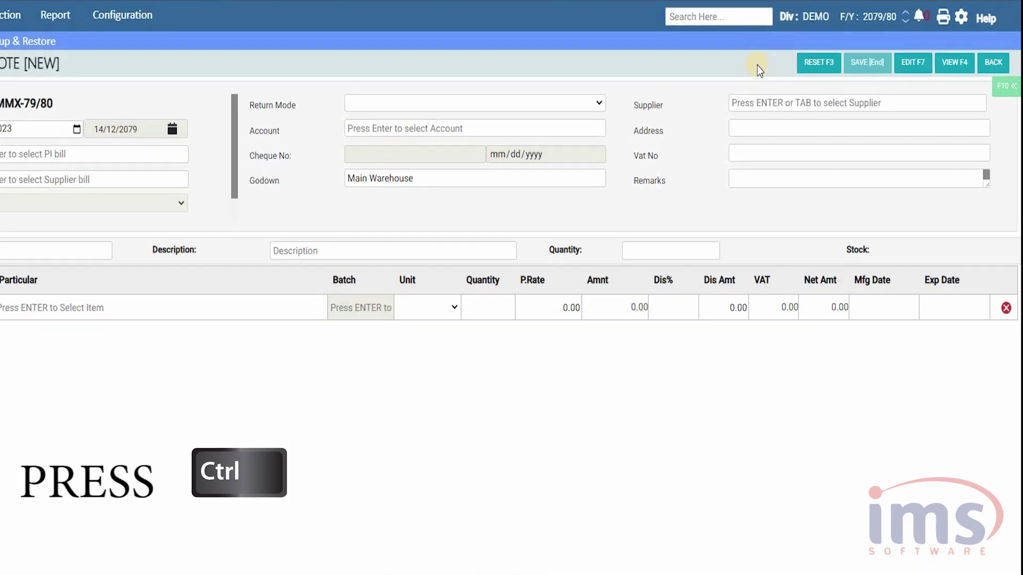
Step: List the reversed debit note vouchers and open DX18-MMX-79/80
key("ctrl")
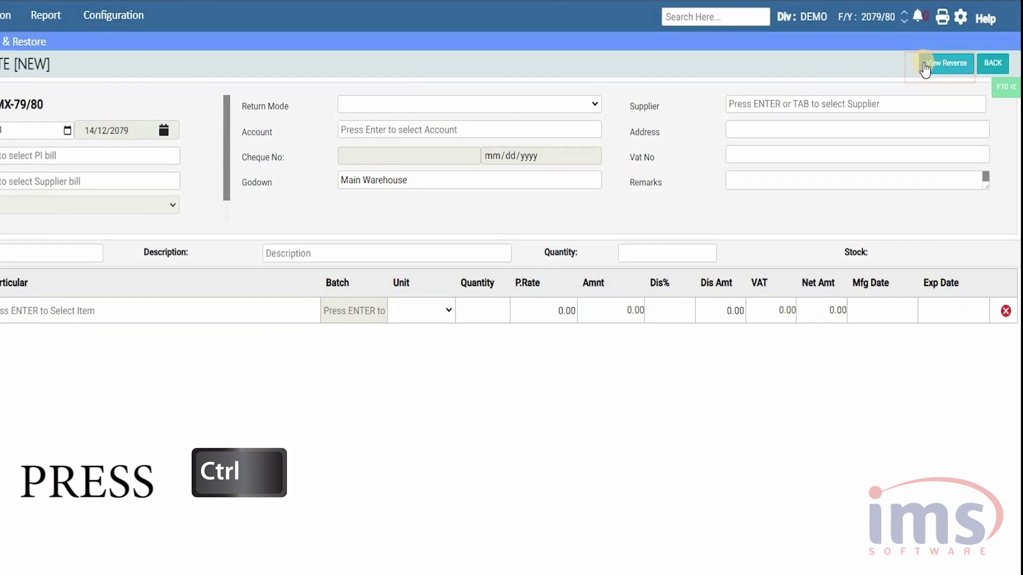
left_click(926, 67)
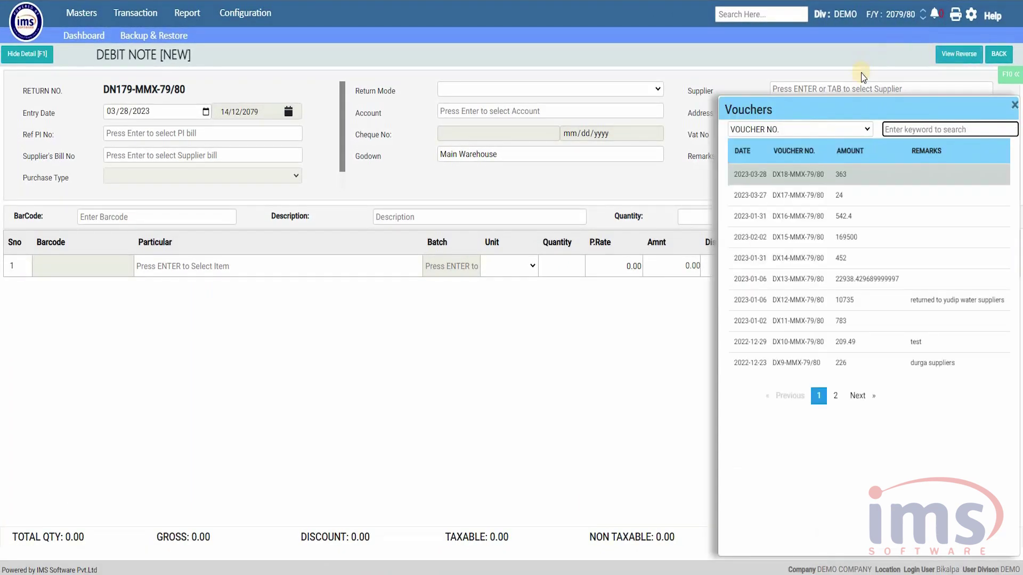
left_click(847, 181)
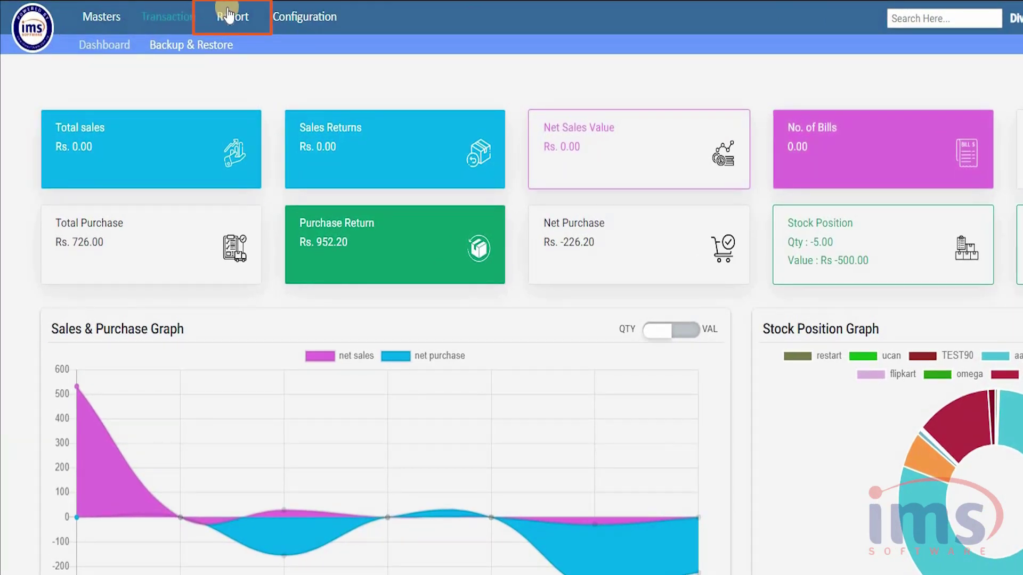
Step: Run the Debit Note Book Report as a voucher-wise summary with 03/28/2023 as the From date, and select the DN174-MMX-79/80 row
left_click(228, 15)
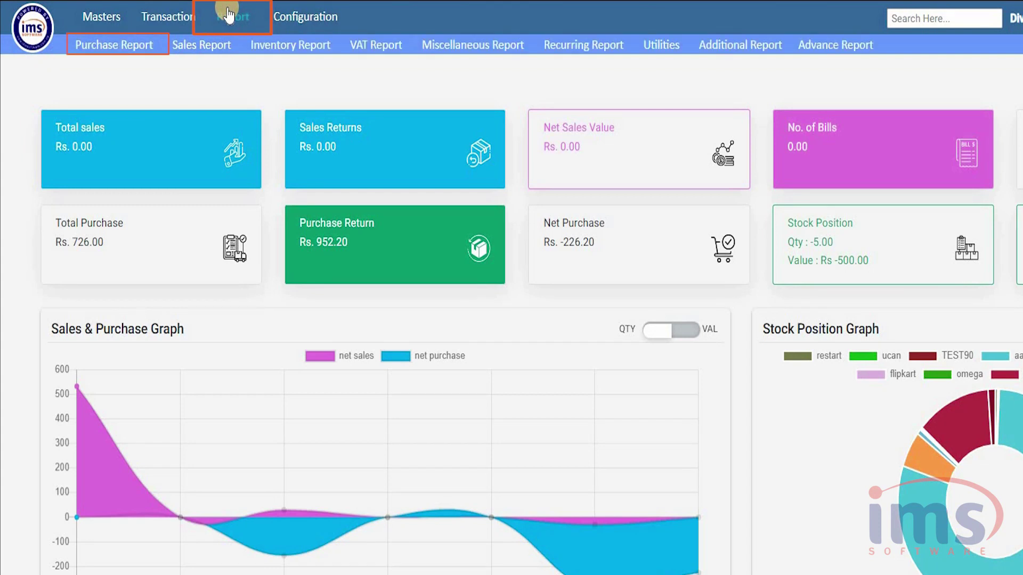
left_click(101, 45)
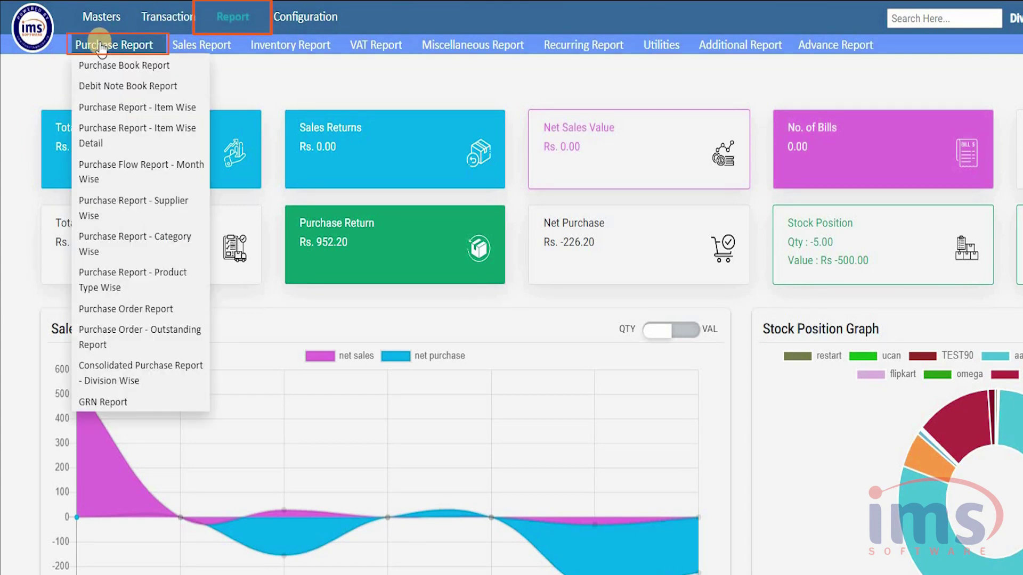
left_click(196, 88)
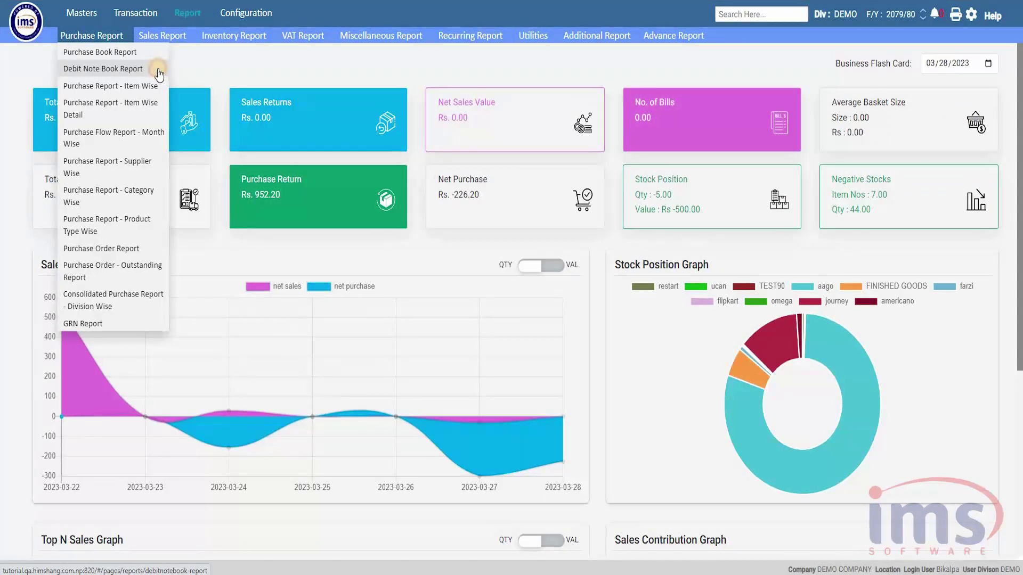
left_click(158, 70)
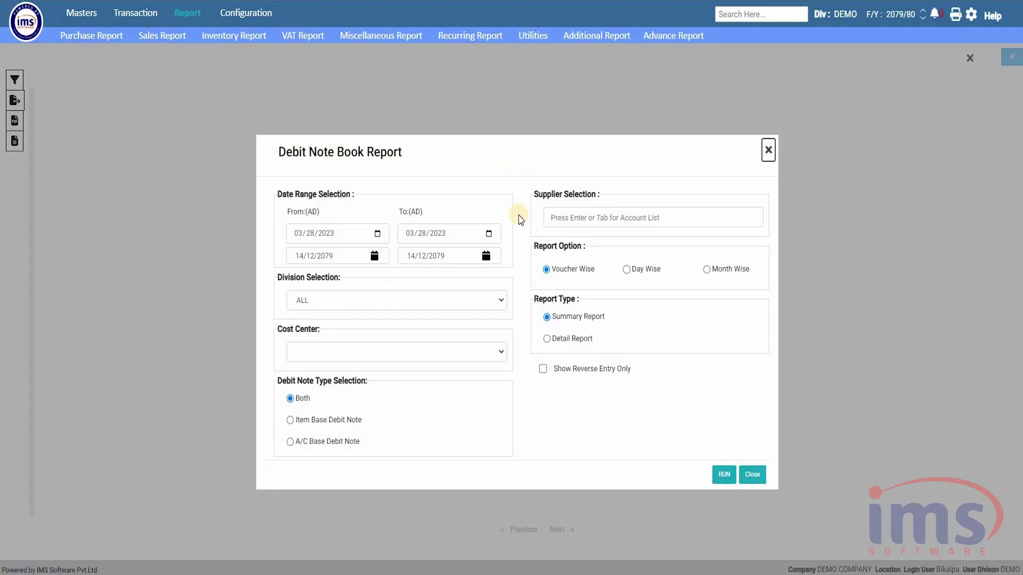
left_click(377, 233)
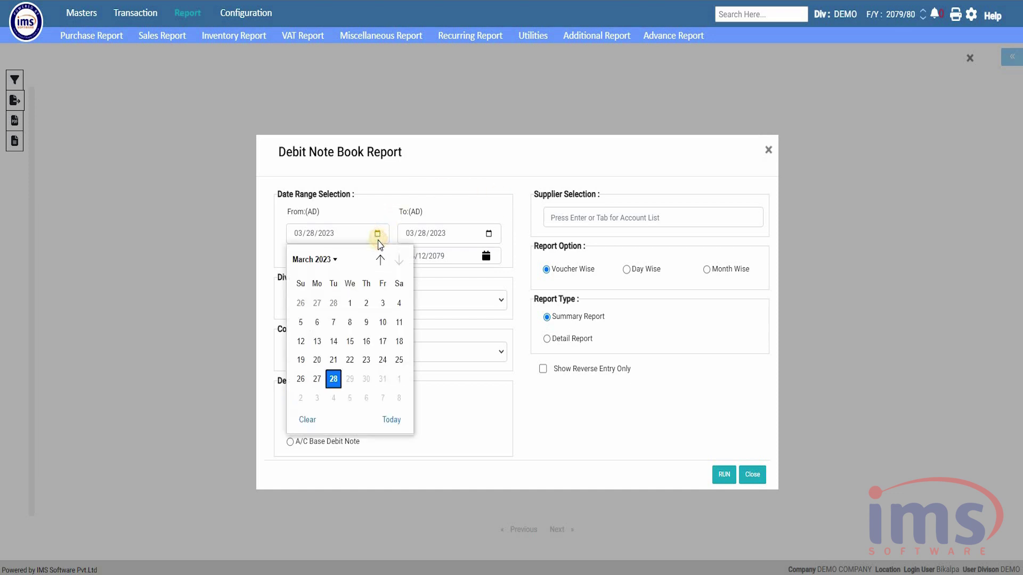
left_click(334, 379)
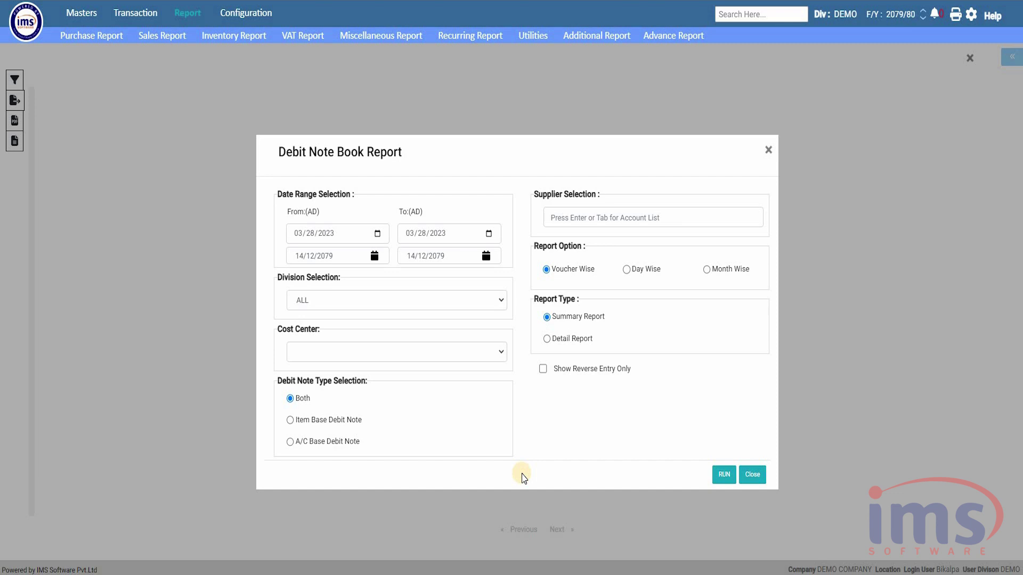
left_click(722, 476)
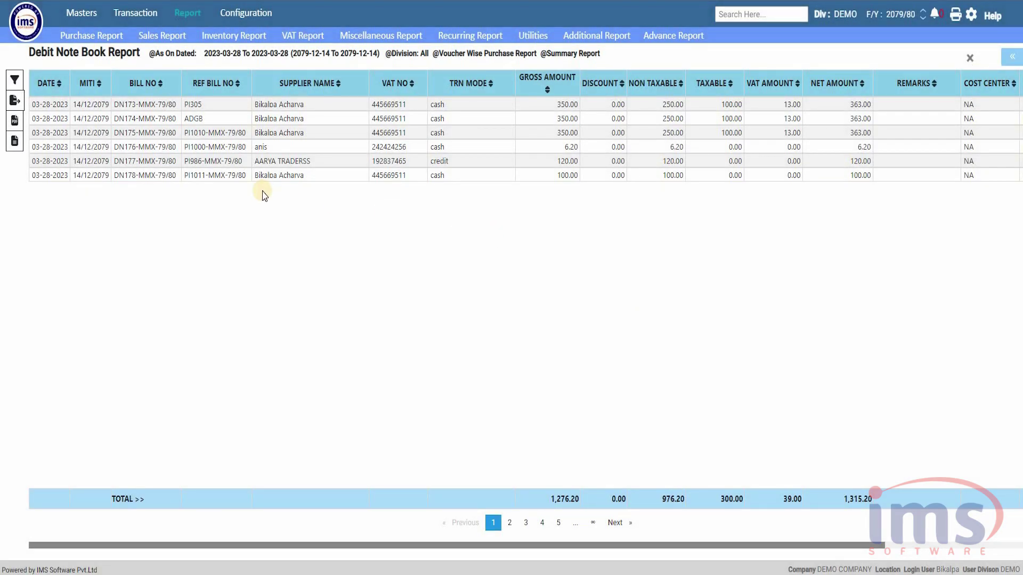
left_click(450, 118)
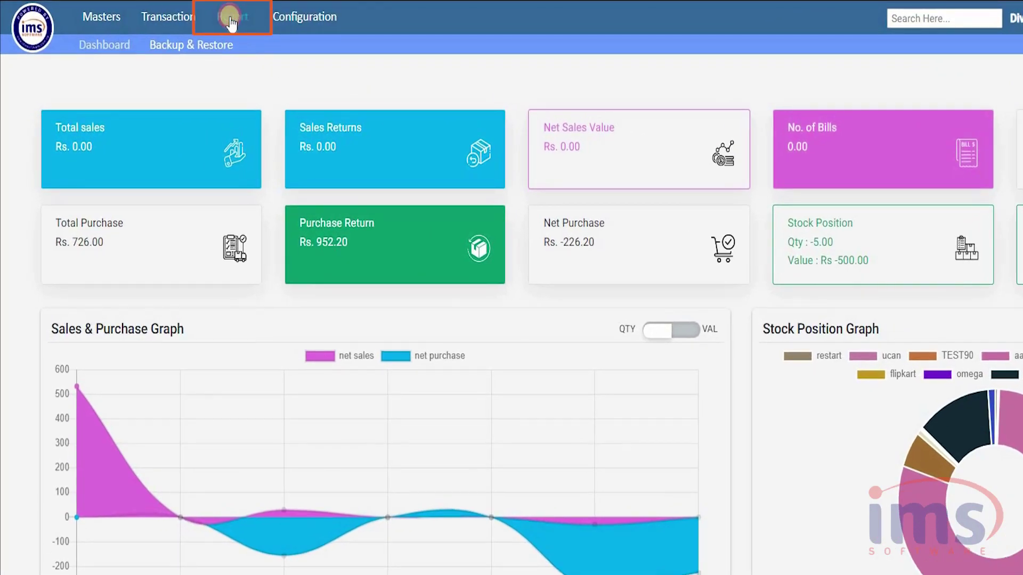
Step: Run the Debit Note (Purchase Return) Register Report with From date 02/28/2023 and highlight the DN173 to DN175 debit note rows
left_click(230, 20)
left_click(372, 48)
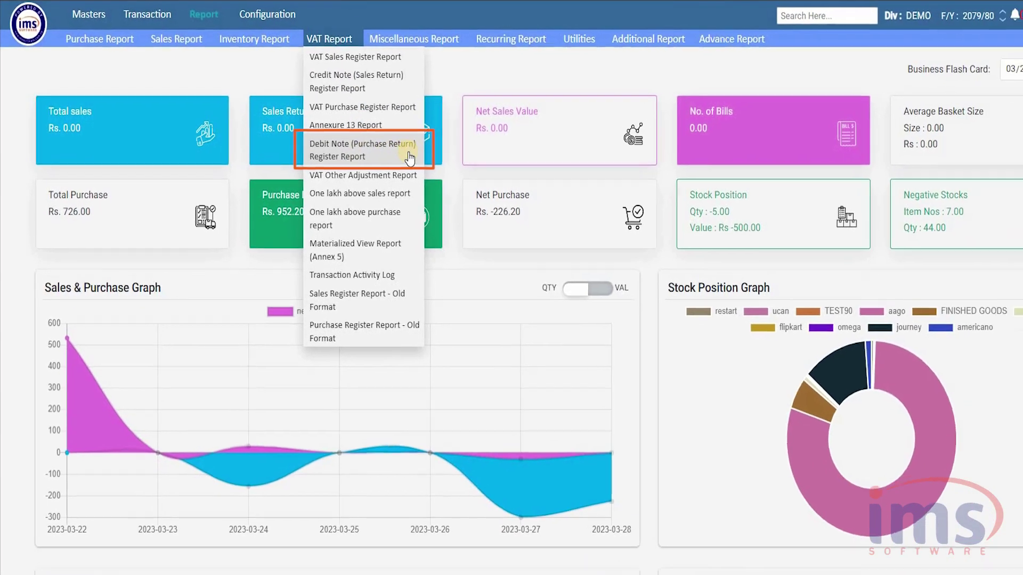
left_click(409, 154)
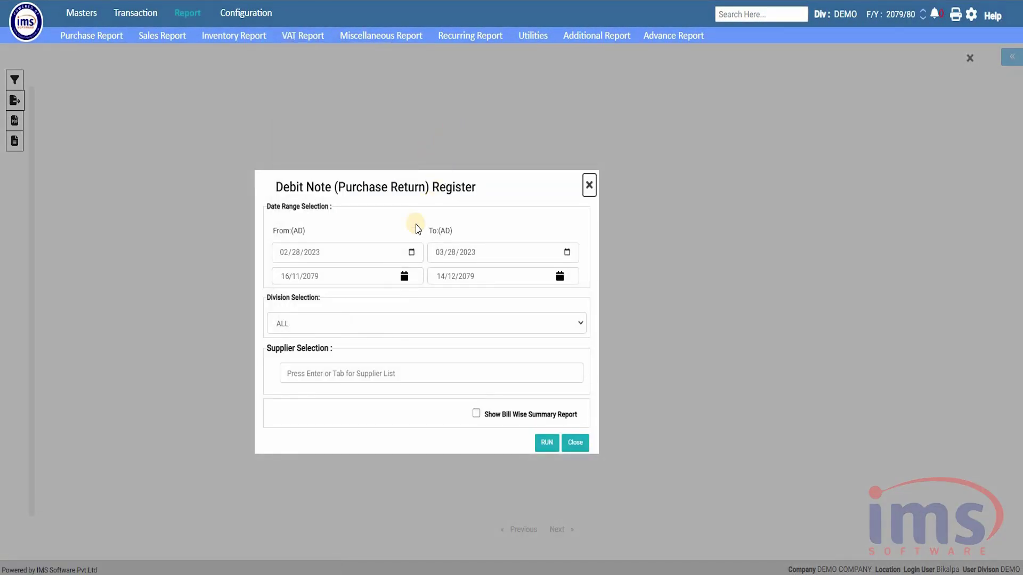
left_click(411, 252)
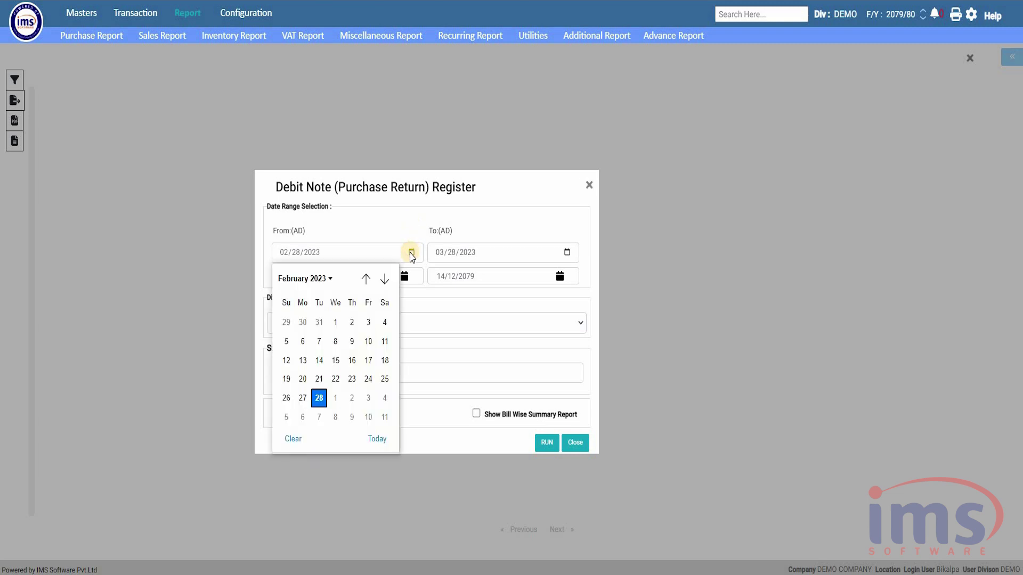
left_click(320, 398)
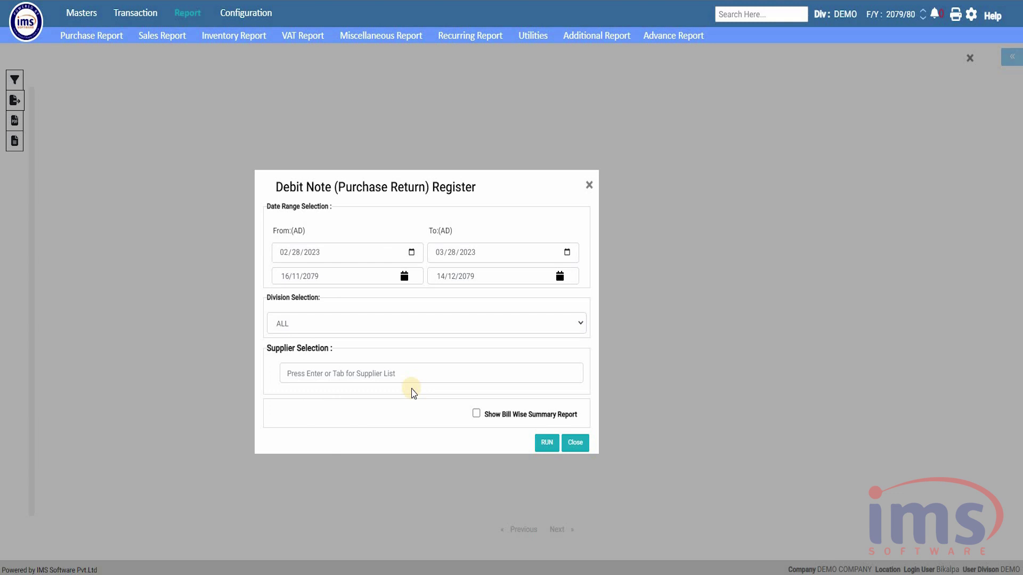
left_click(544, 444)
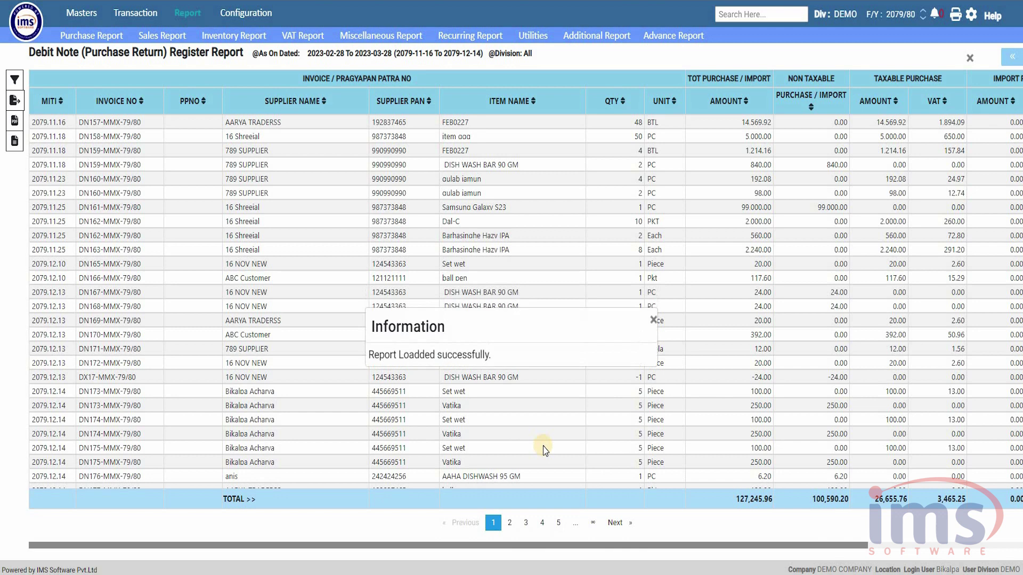
left_click(653, 320)
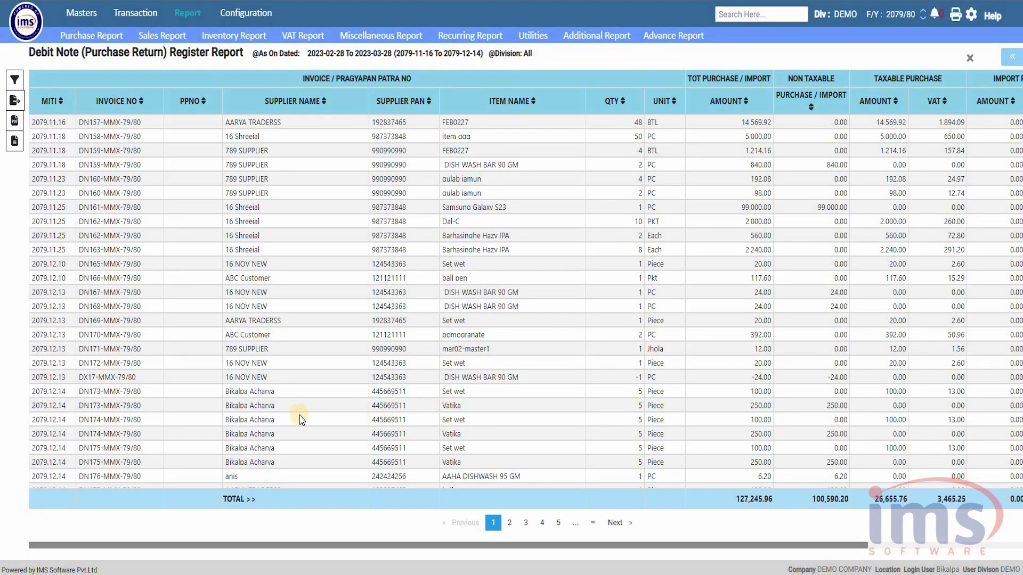
left_click(271, 419)
left_click(276, 406)
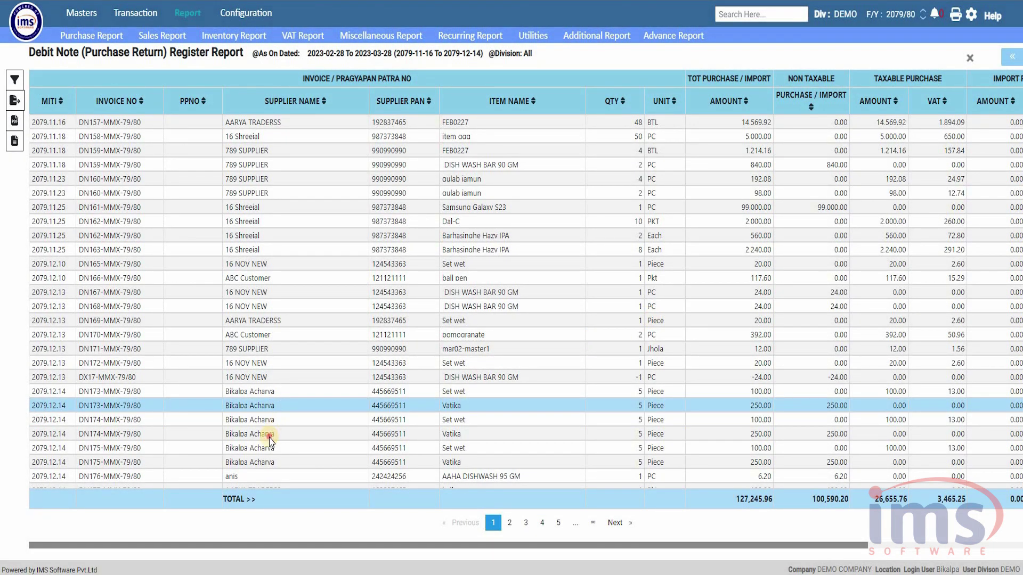
left_click(270, 436)
left_click(268, 463)
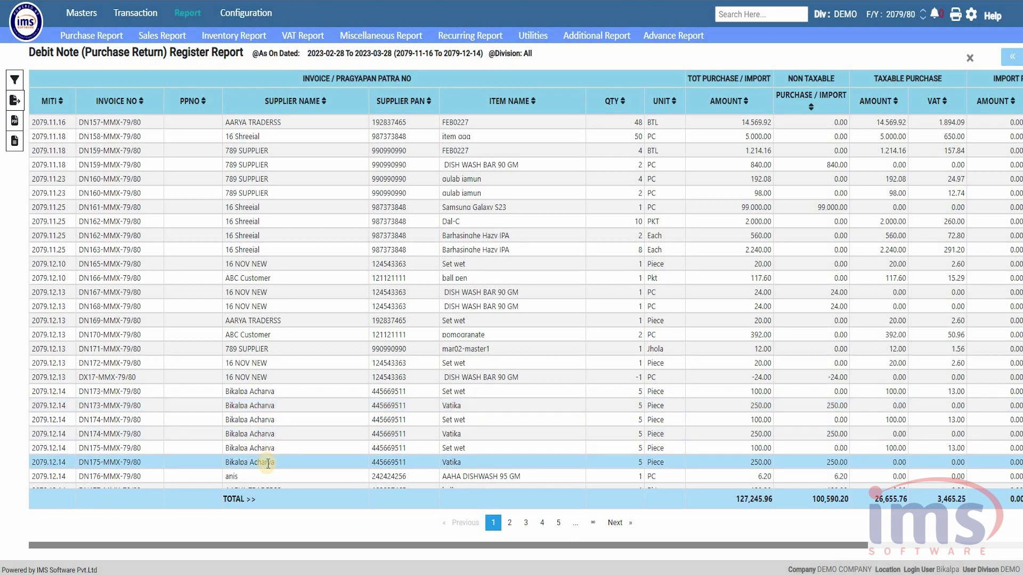